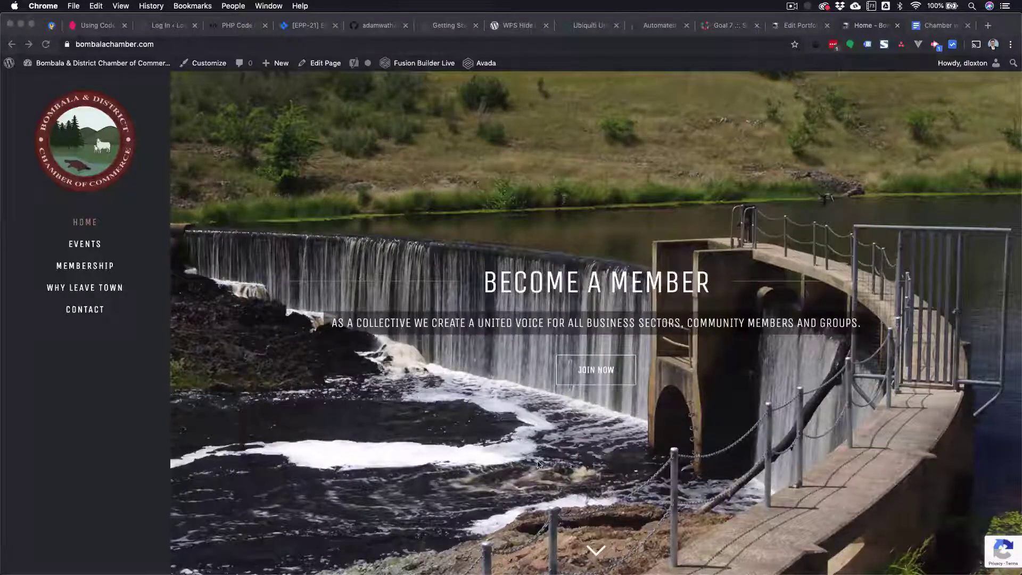
Scroll through the Bombala Chamber home page, then load it in Fusion Builder Live
scroll(537, 464, "down", 10)
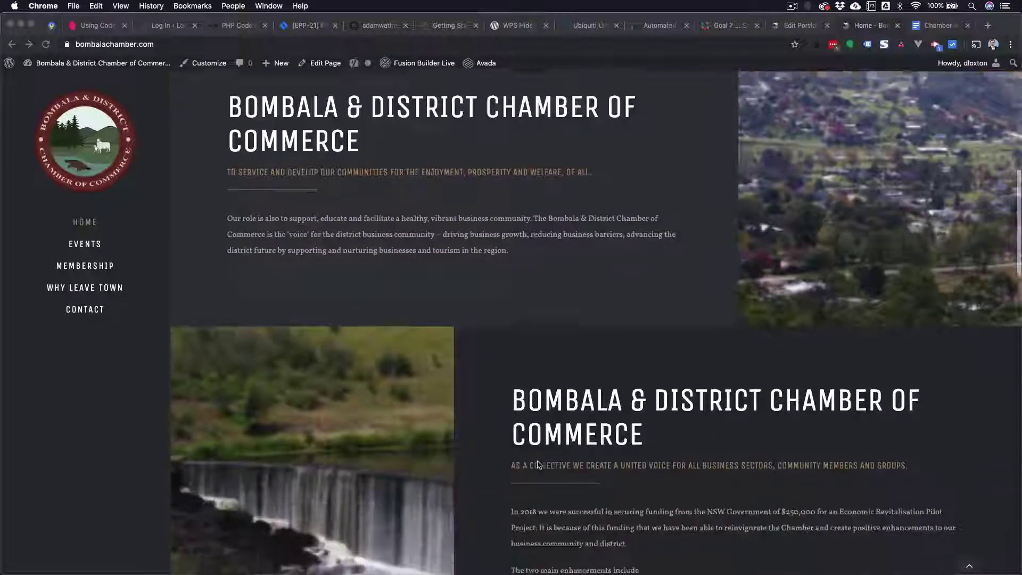
scroll(538, 464, "down", 3)
scroll(538, 464, "up", 12)
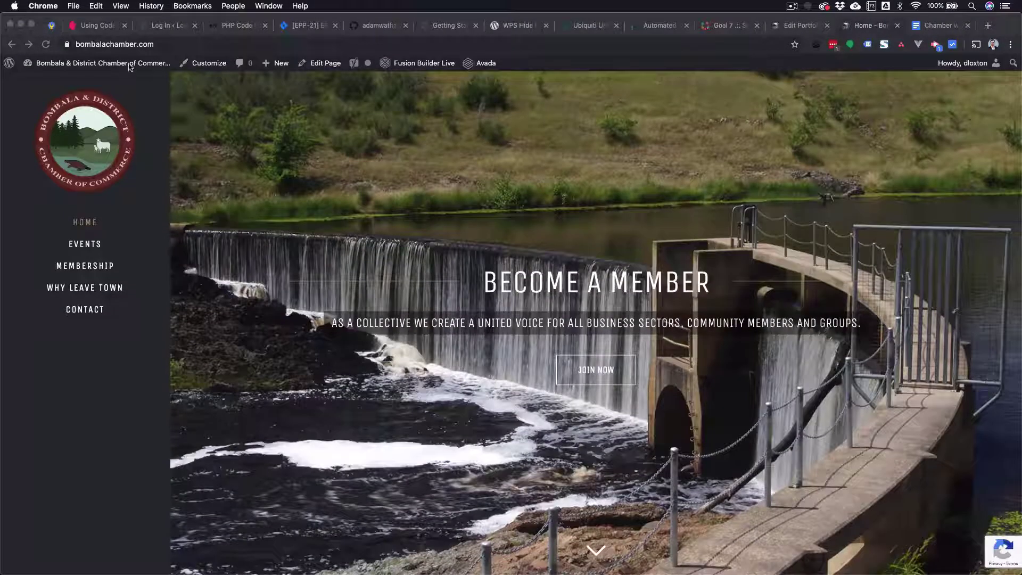
left_click(331, 124)
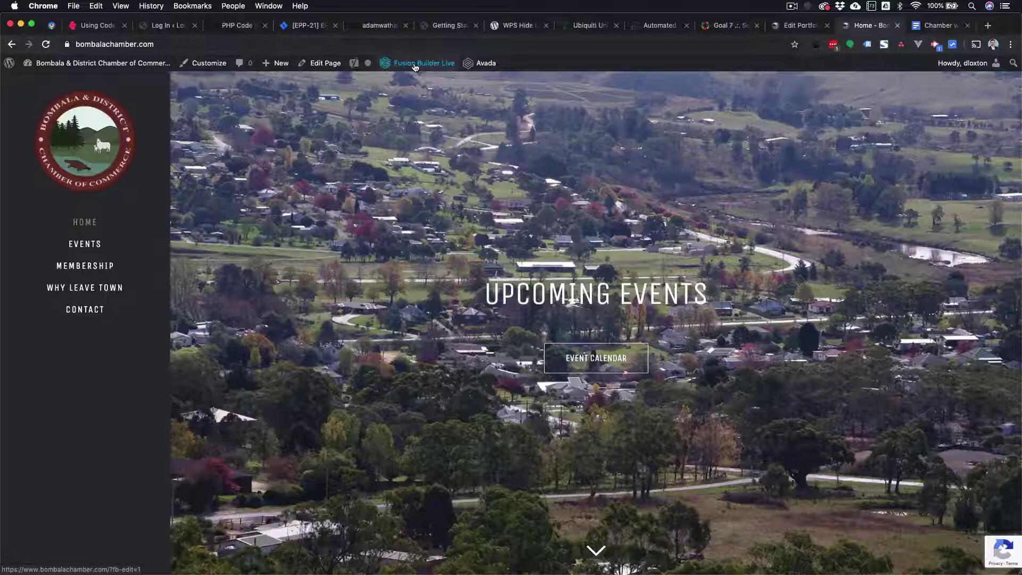
left_click(414, 64)
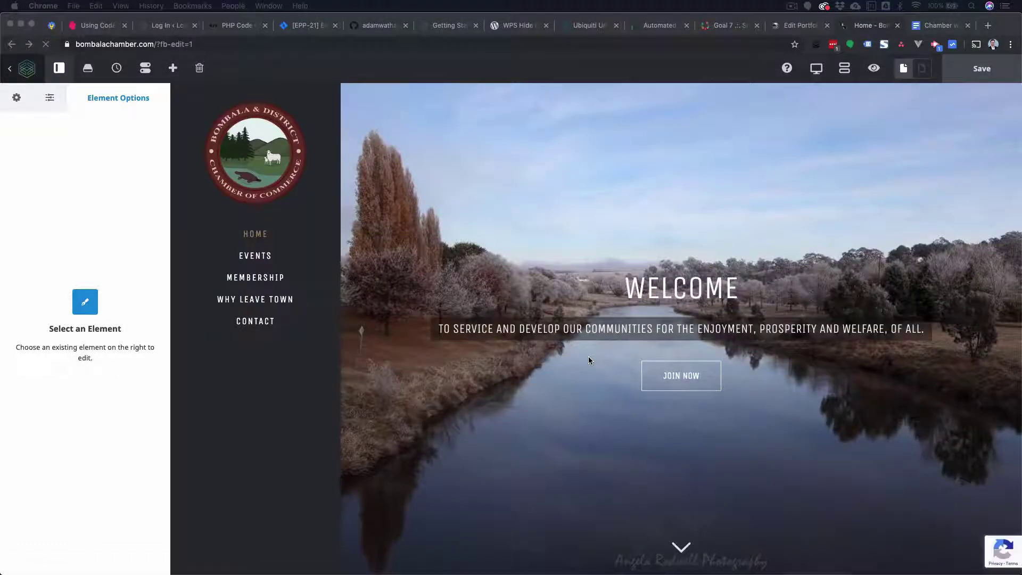
scroll(588, 357, "down", 8)
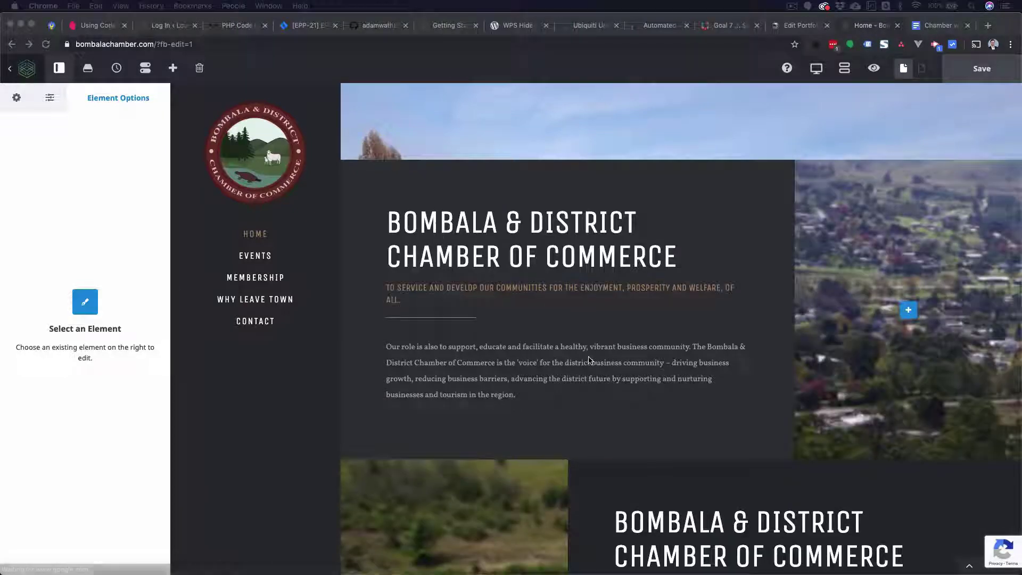
scroll(588, 360, "down", 1)
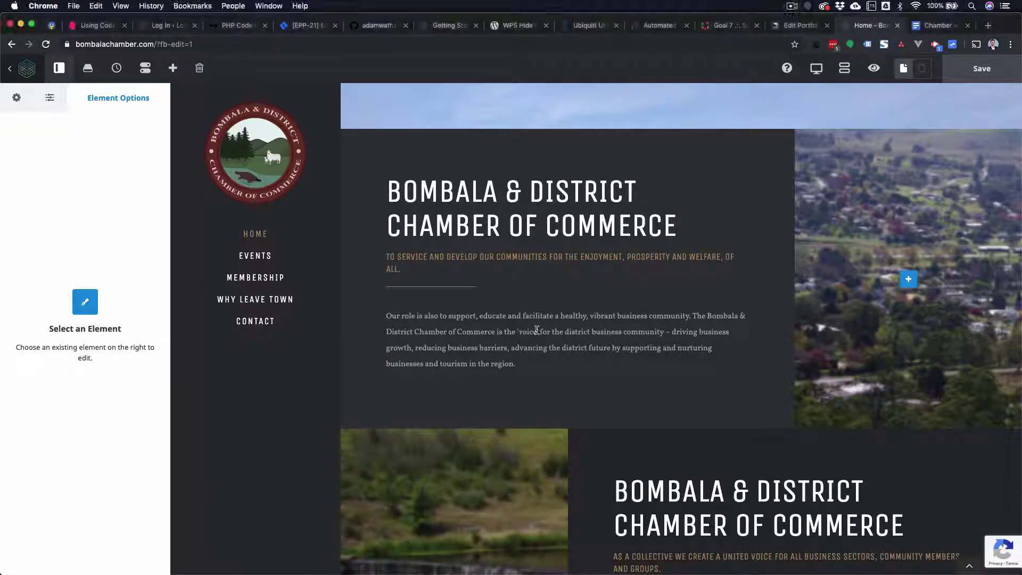
left_click(499, 333)
left_click_drag(499, 333, 611, 336)
type("iasbadfmsdnbfsmndbf")
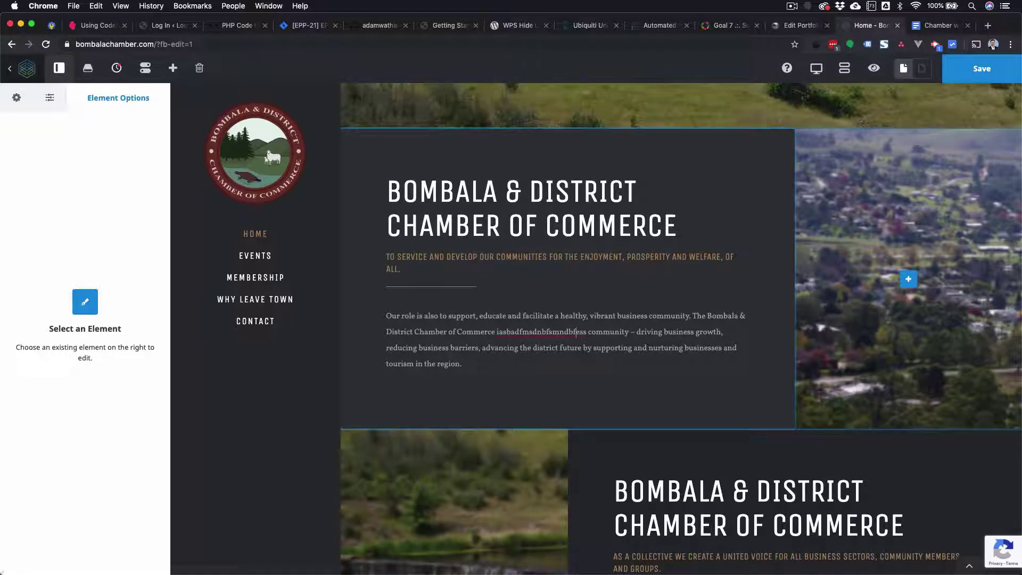
key("BackSpace")
key("BackSpace")
key("BackSpace")
key("BackSpace")
key("BackSpace")
key("BackSpace")
key("BackSpace")
key("BackSpace")
key("BackSpace")
key("BackSpace")
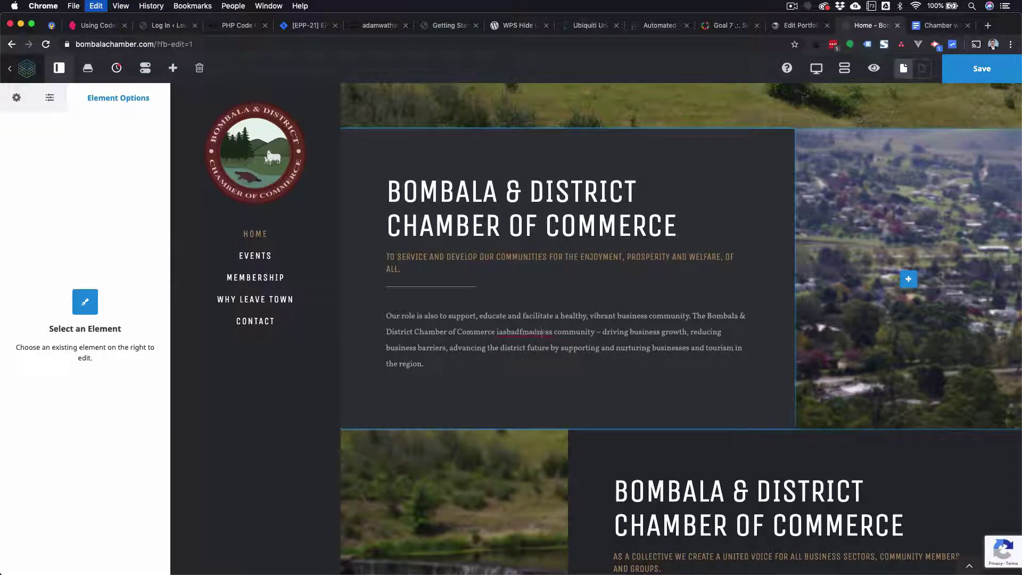
key("super+z")
key("super+z")
key("super+z")
key("super+z")
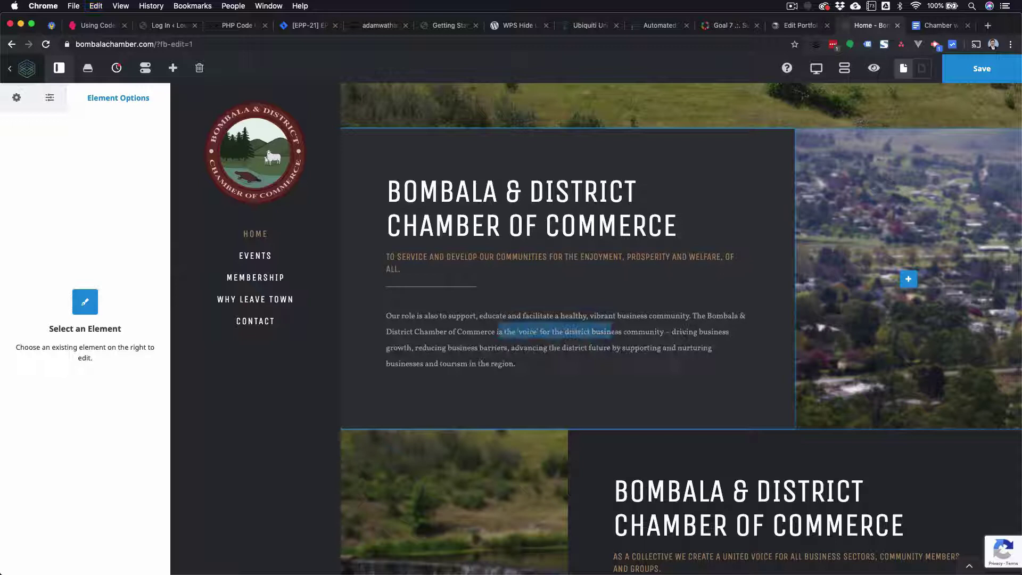
left_click(519, 363)
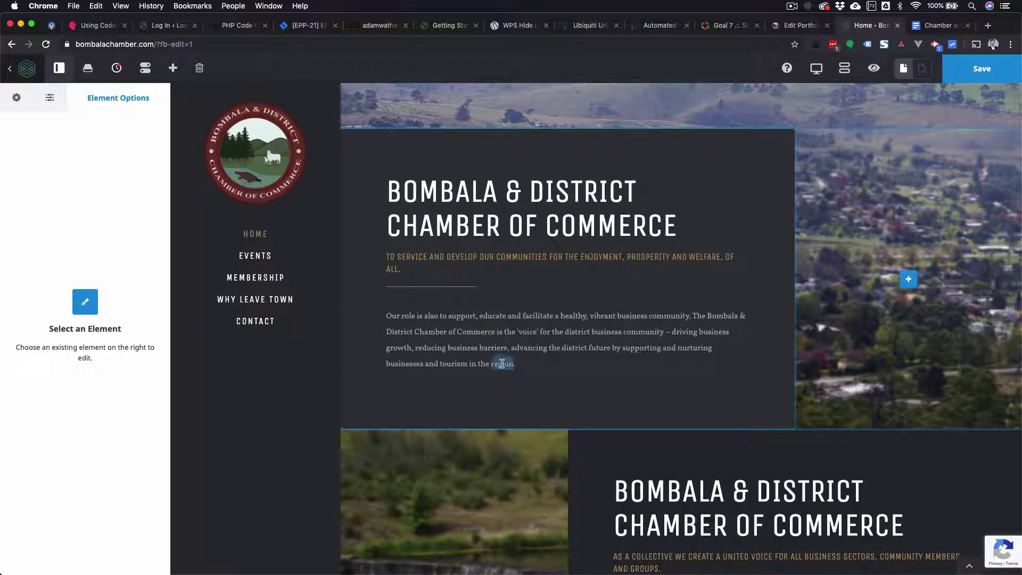
double_click(502, 363)
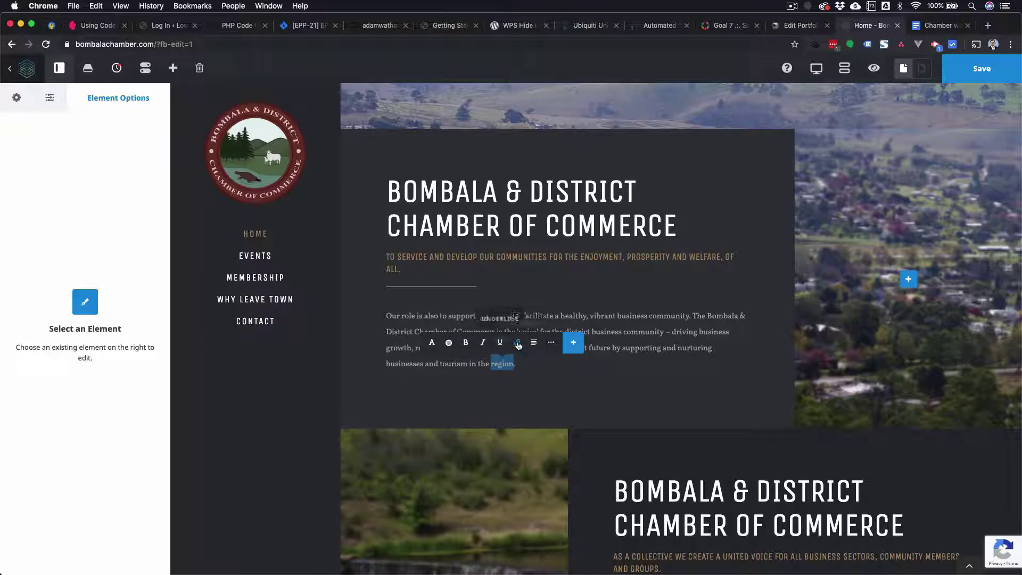
left_click(553, 343)
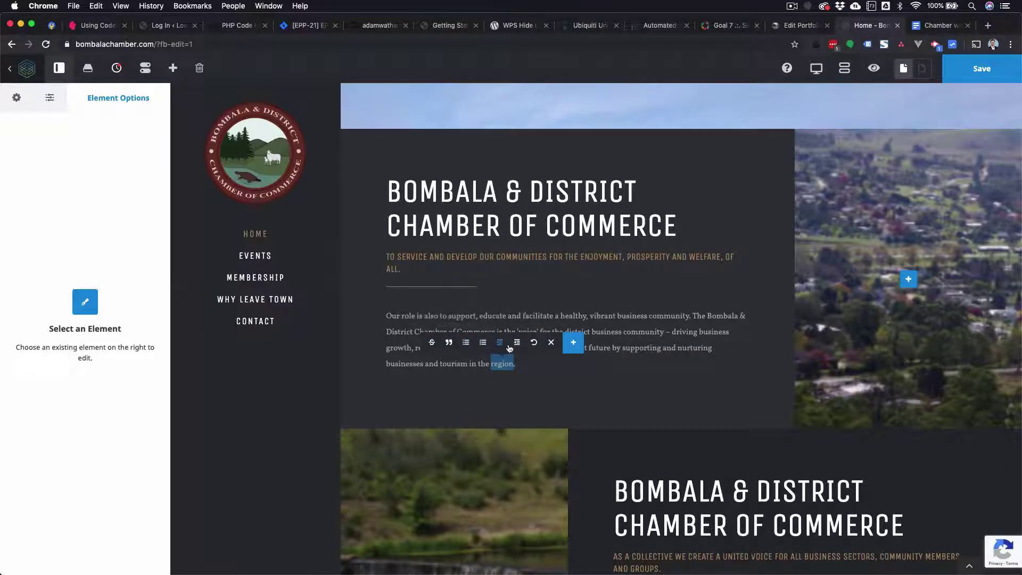
left_click(539, 363)
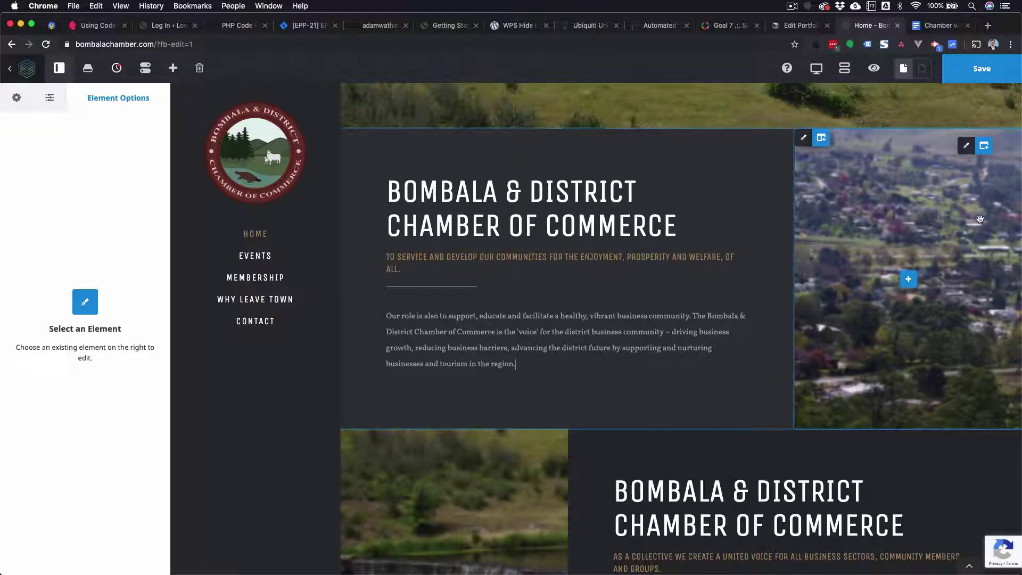
Replace the image column's town-view background with the river photo from the Media Library
left_click(966, 151)
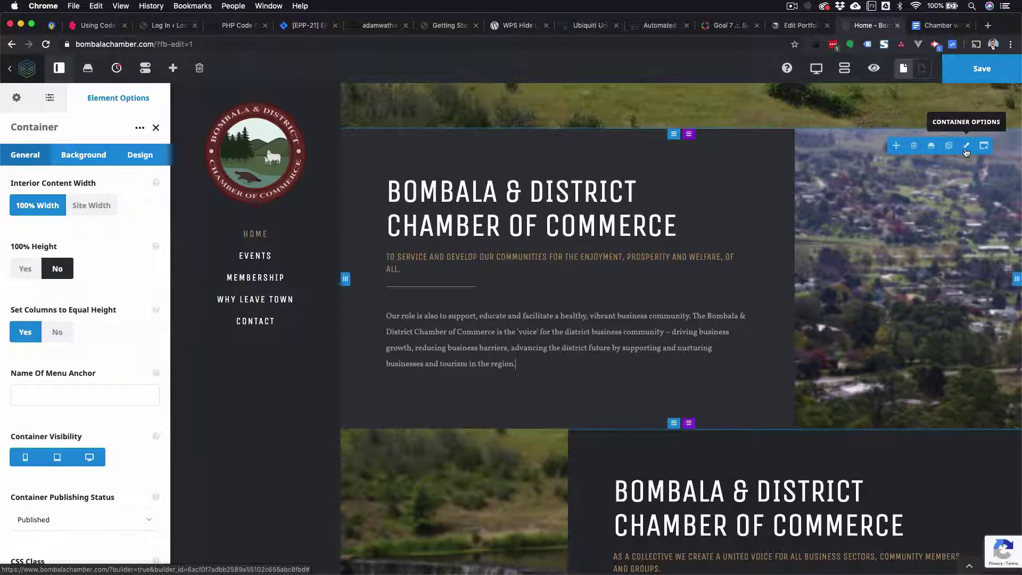
left_click(86, 155)
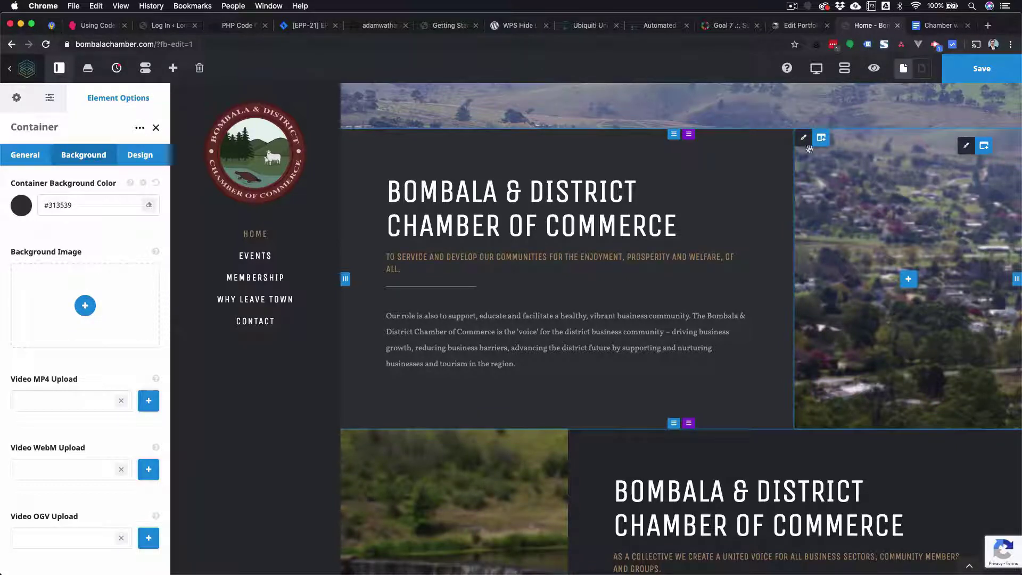
left_click(805, 139)
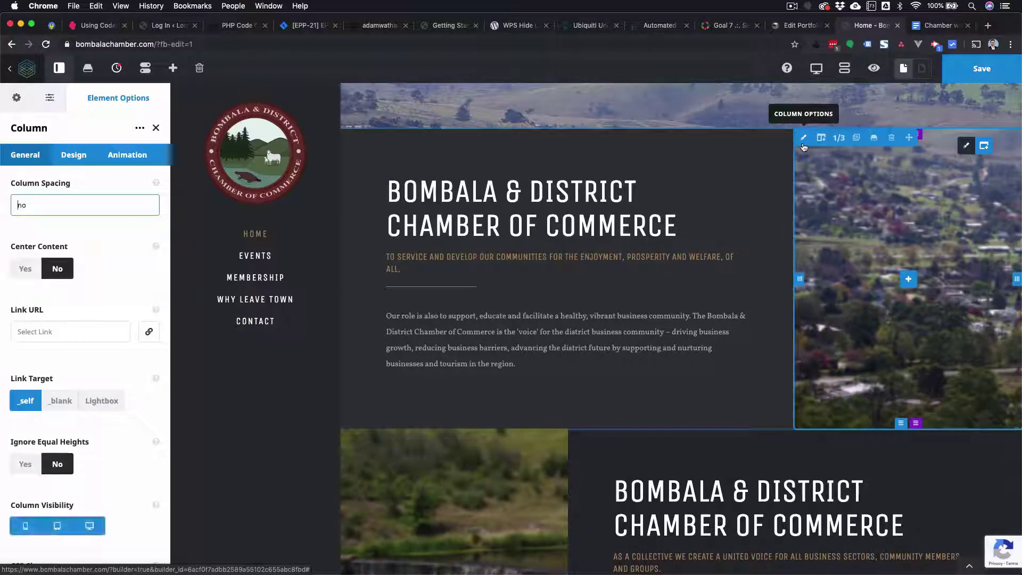
left_click(96, 163)
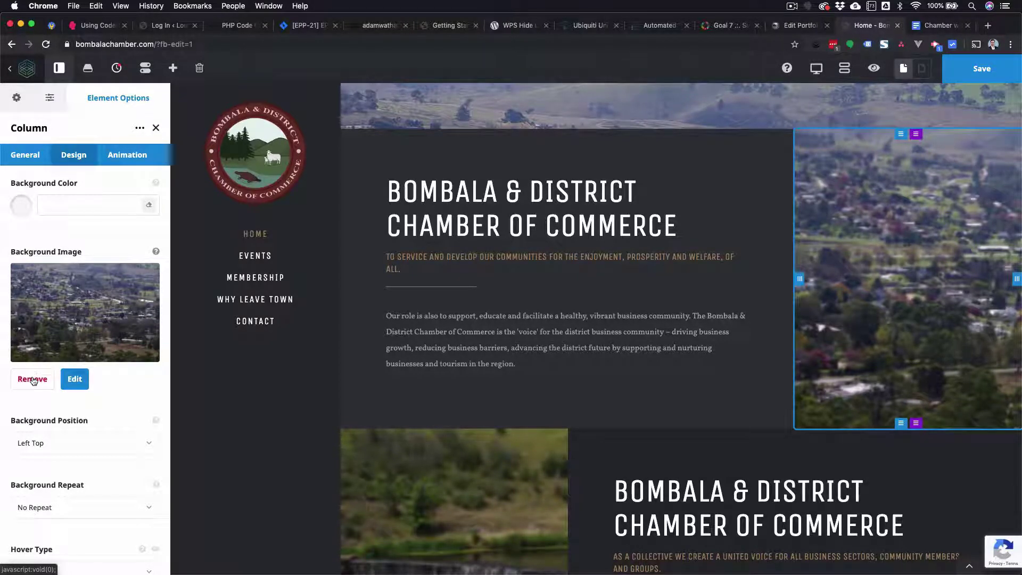
left_click(33, 380)
left_click(85, 304)
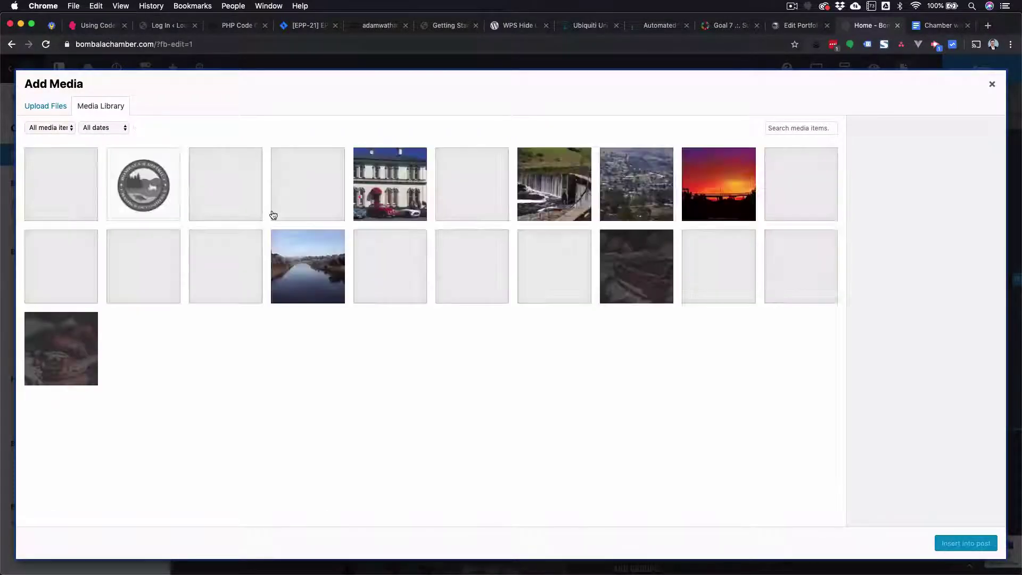
left_click(299, 279)
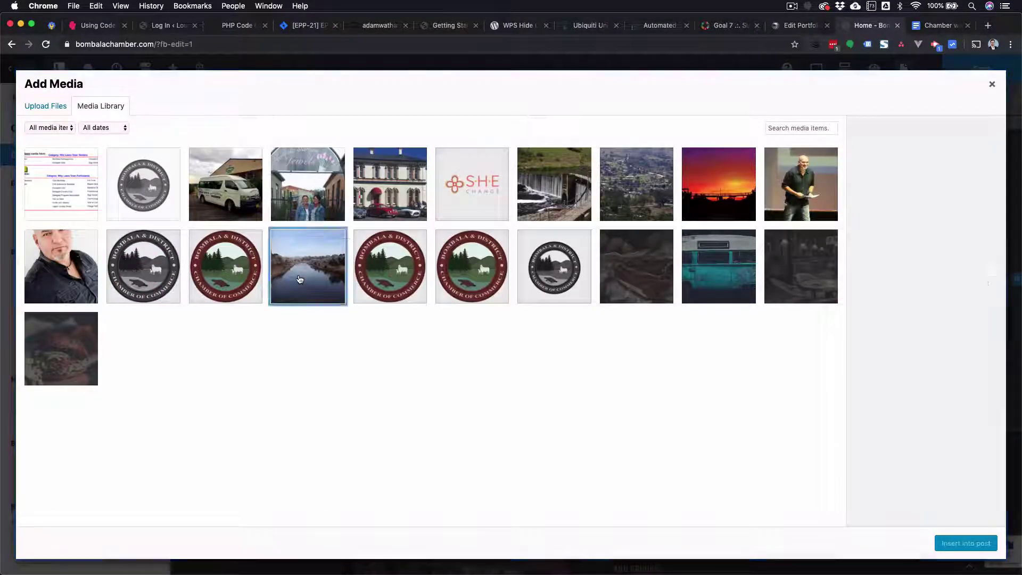
left_click(958, 543)
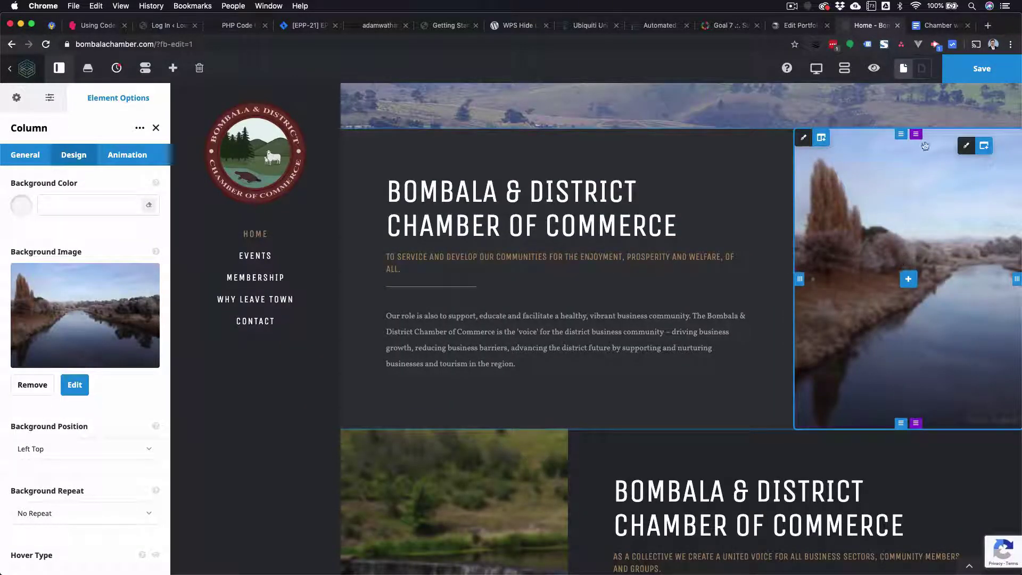
scroll(685, 218, "up", 2)
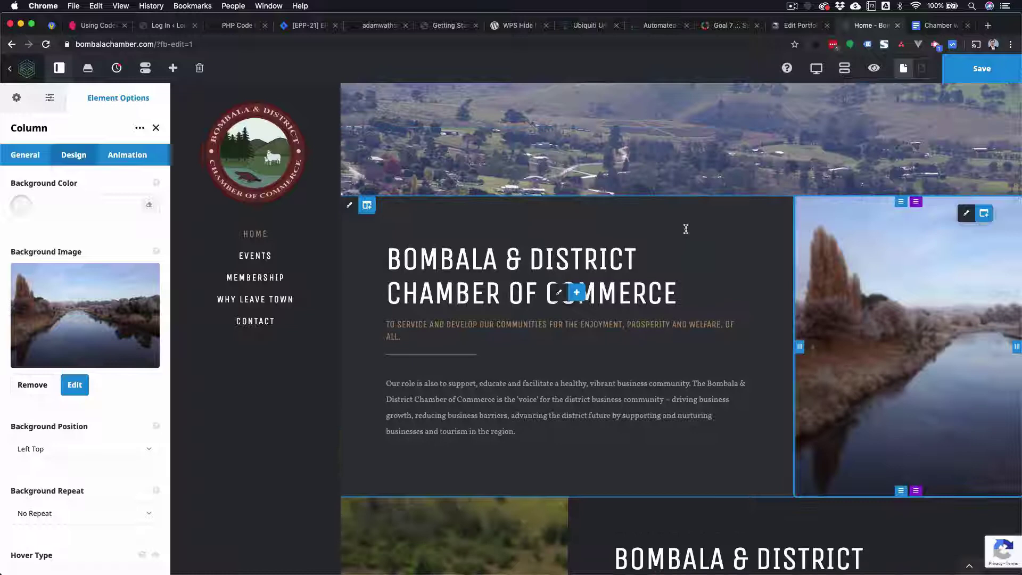
Open the element picker below the intro heading, search 'text', then close it without adding anything
left_click(577, 294)
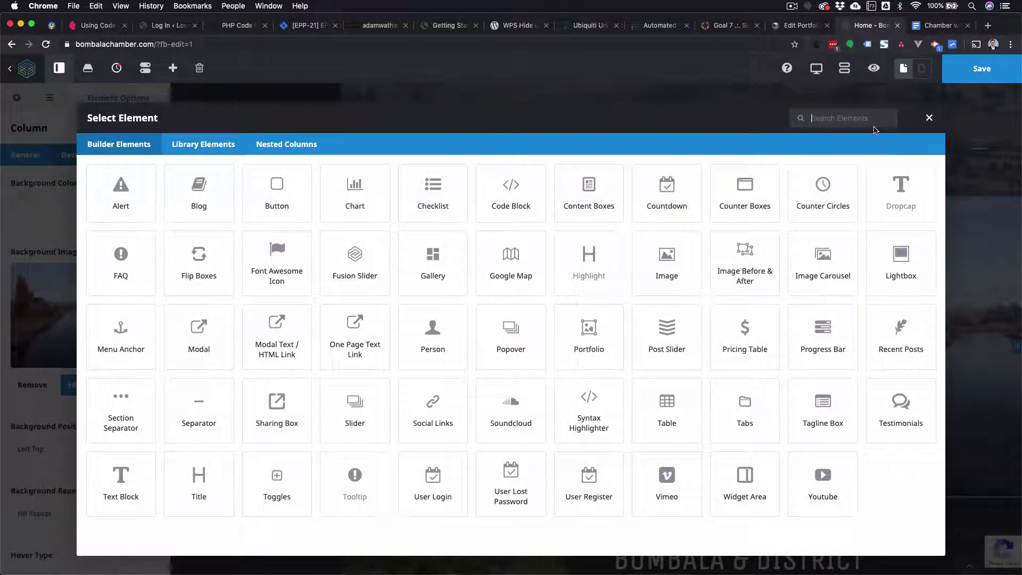
left_click(846, 116)
type("text")
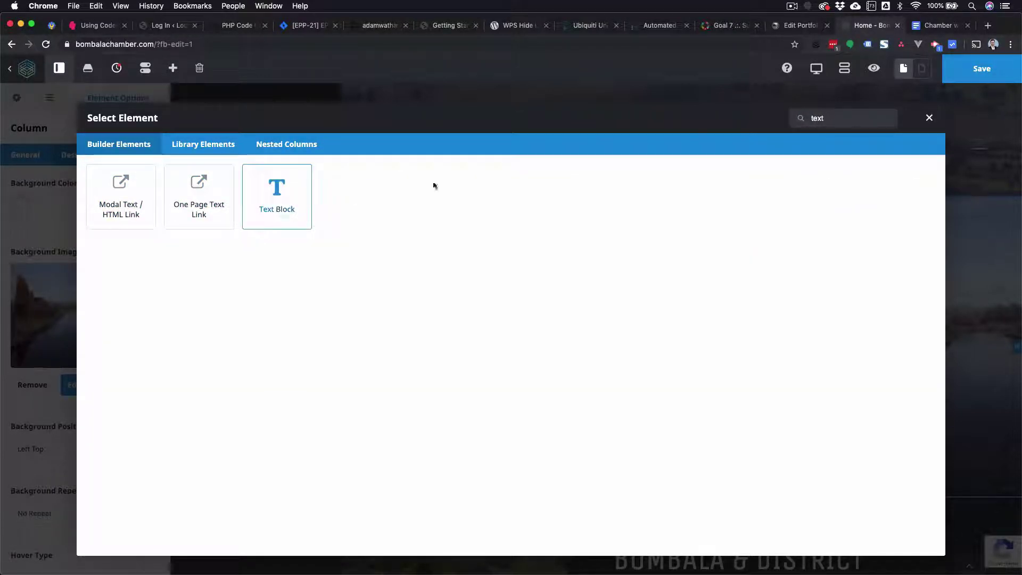
key("BackSpace")
key("BackSpace")
key("BackSpace")
key("BackSpace")
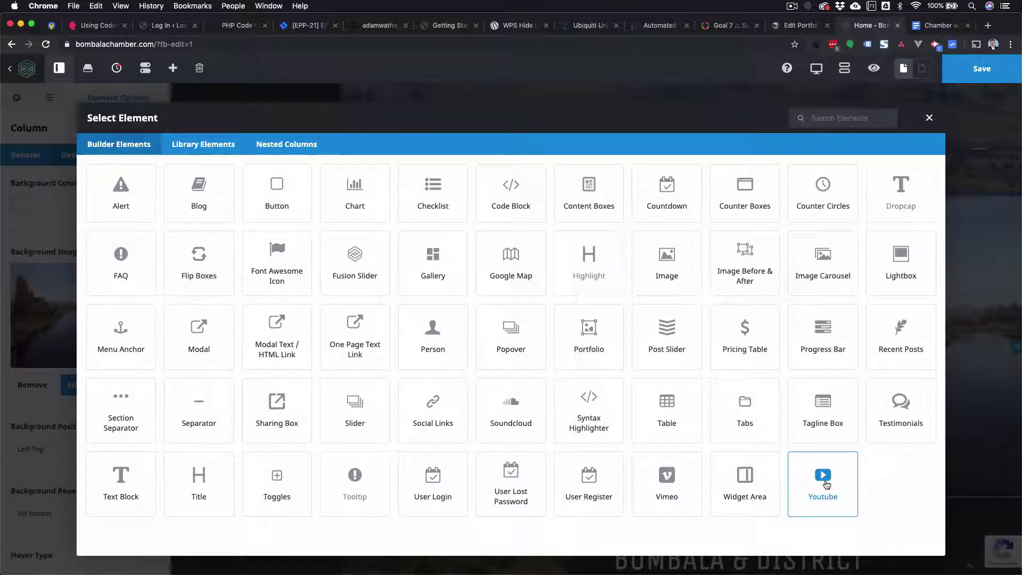
left_click(930, 118)
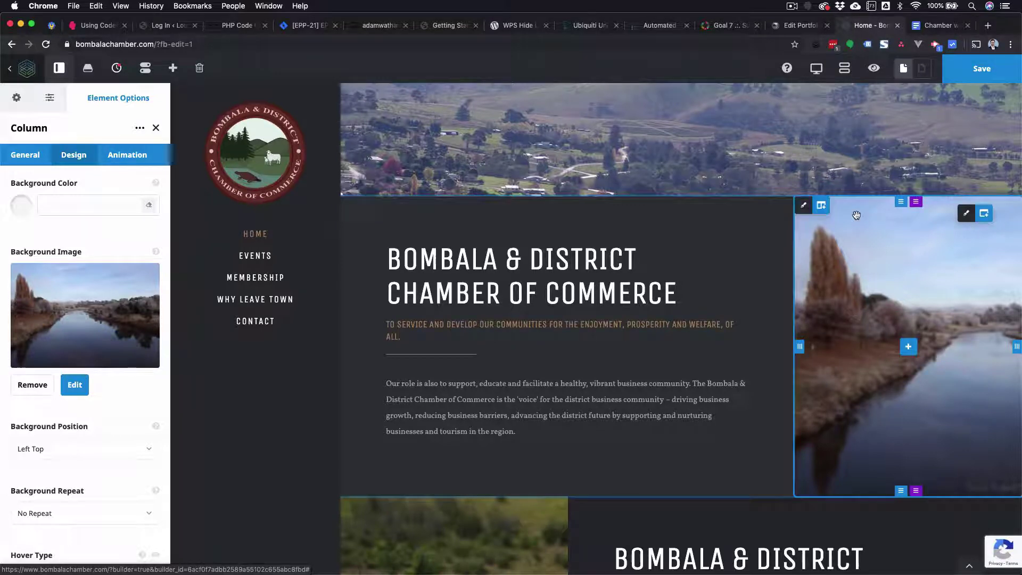
scroll(895, 222, "down", 5)
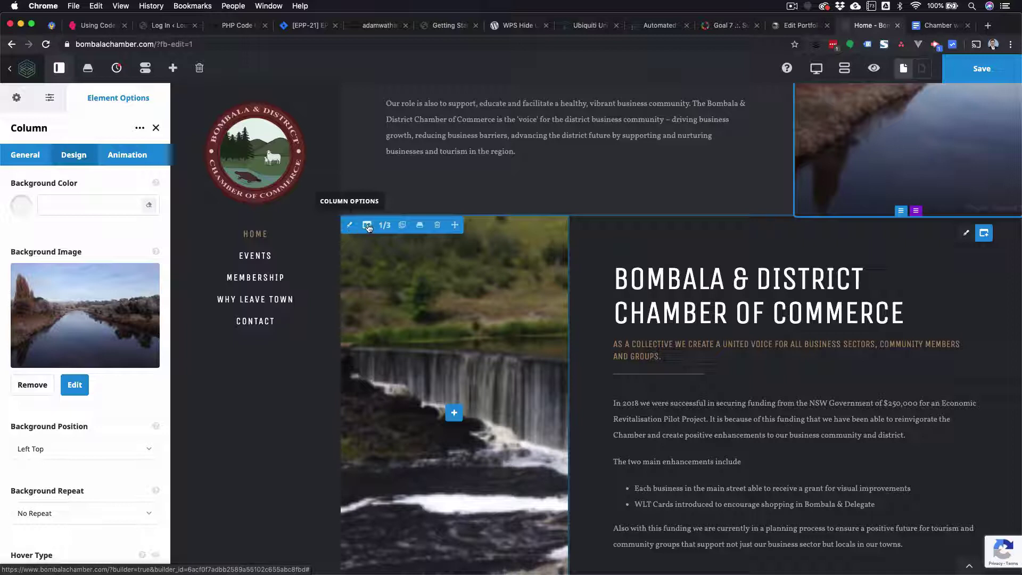
left_click(385, 225)
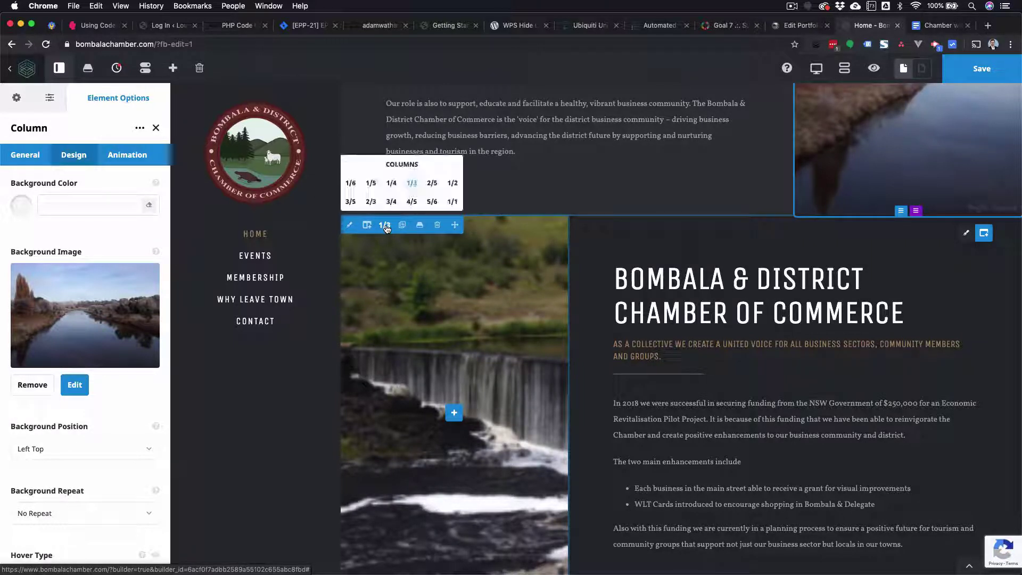
left_click(392, 183)
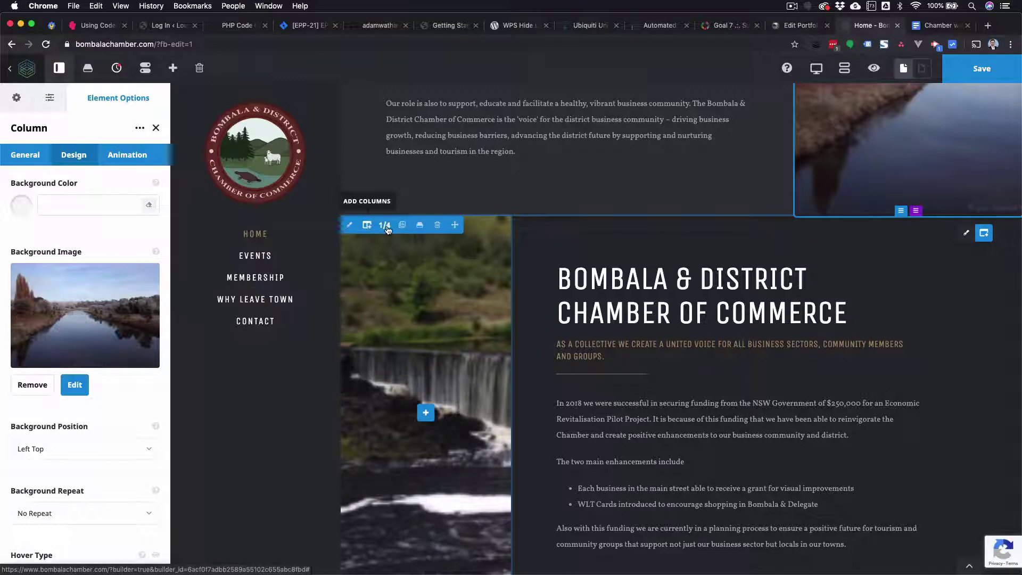
left_click(386, 226)
left_click(412, 183)
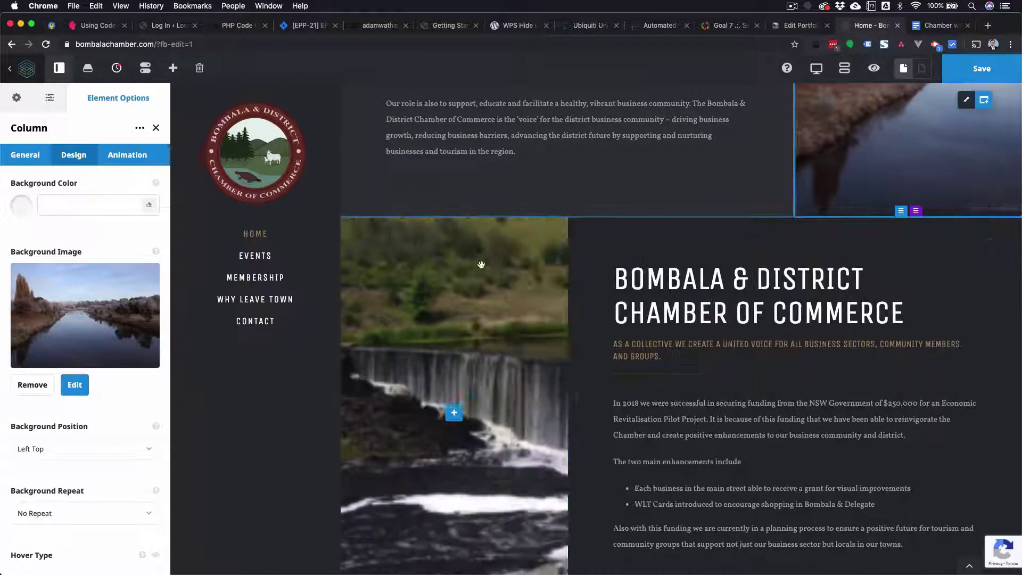
scroll(673, 452, "down", 1)
scroll(673, 453, "down", 3)
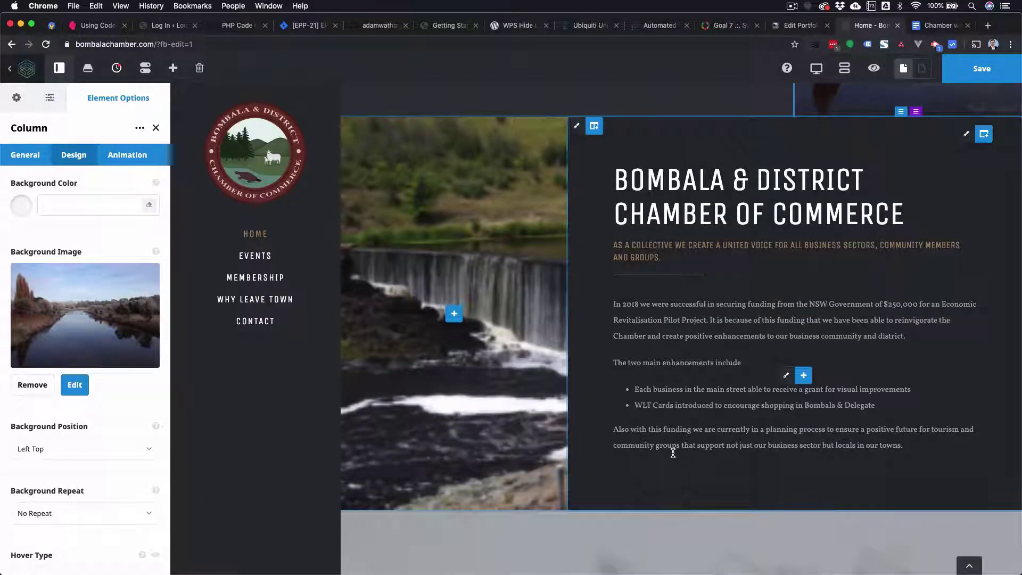
scroll(673, 453, "down", 8)
scroll(674, 449, "up", 10)
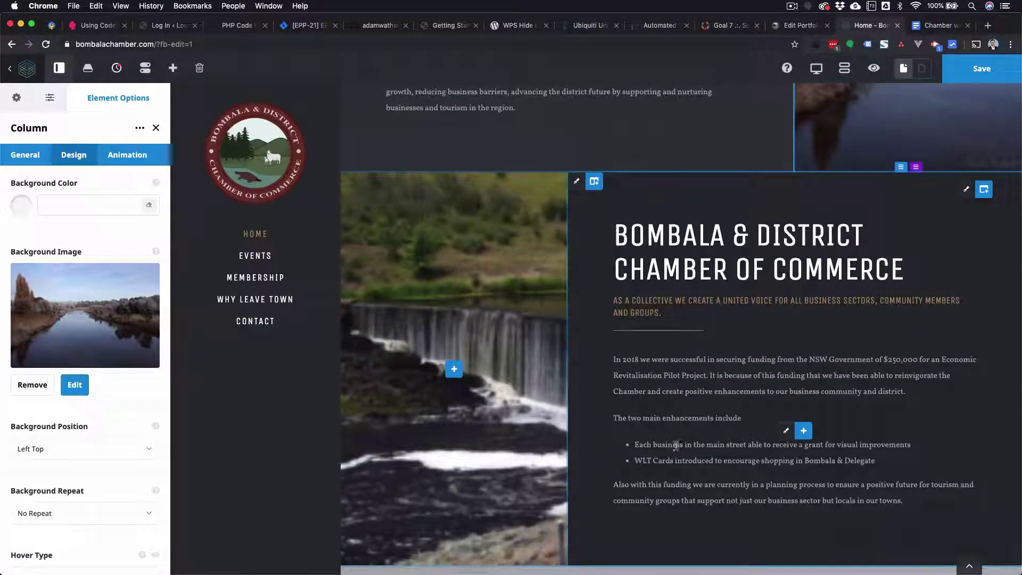
Reload the live editor, discarding the unsaved changes
left_click(987, 77)
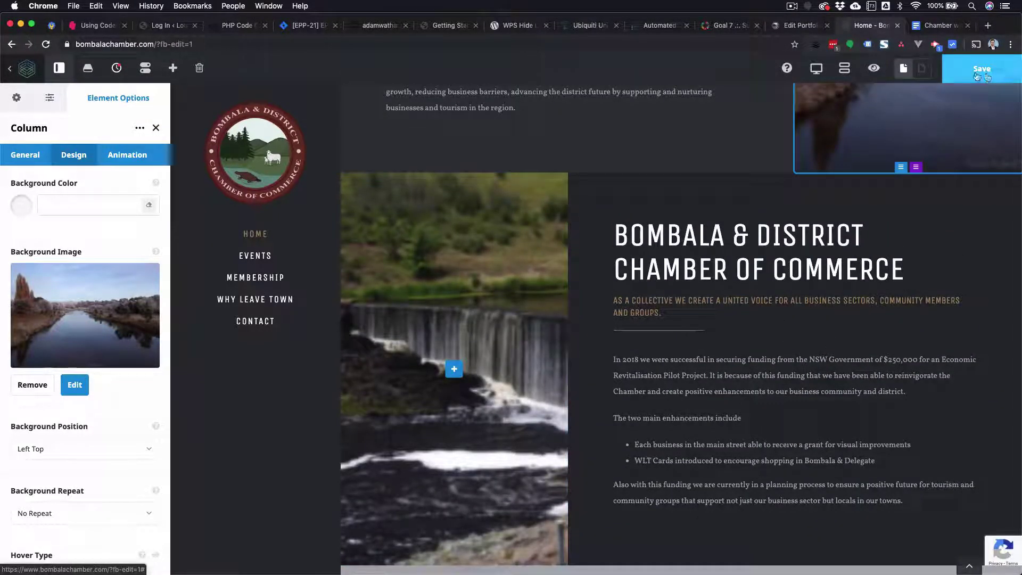
left_click(47, 45)
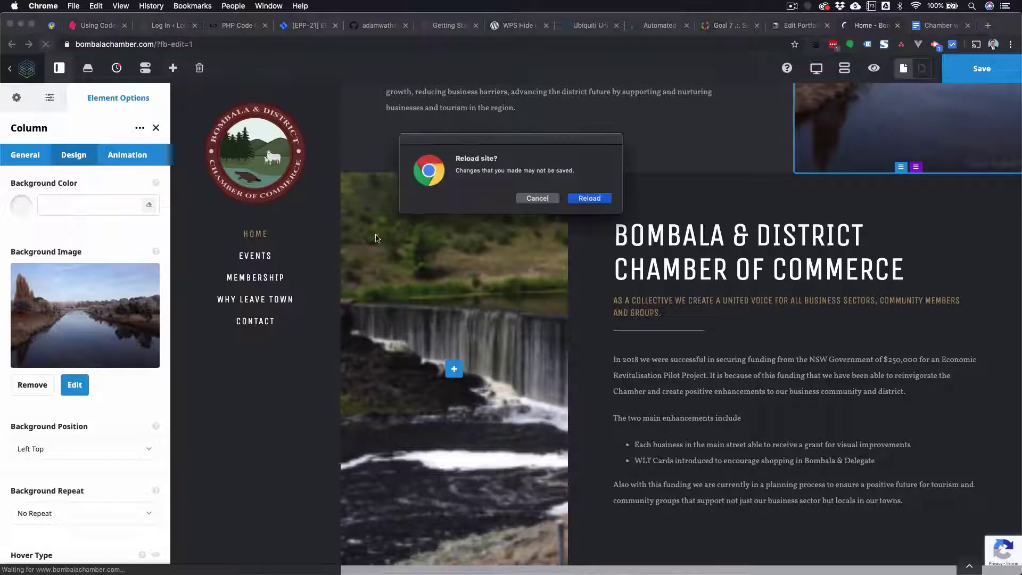
left_click(588, 198)
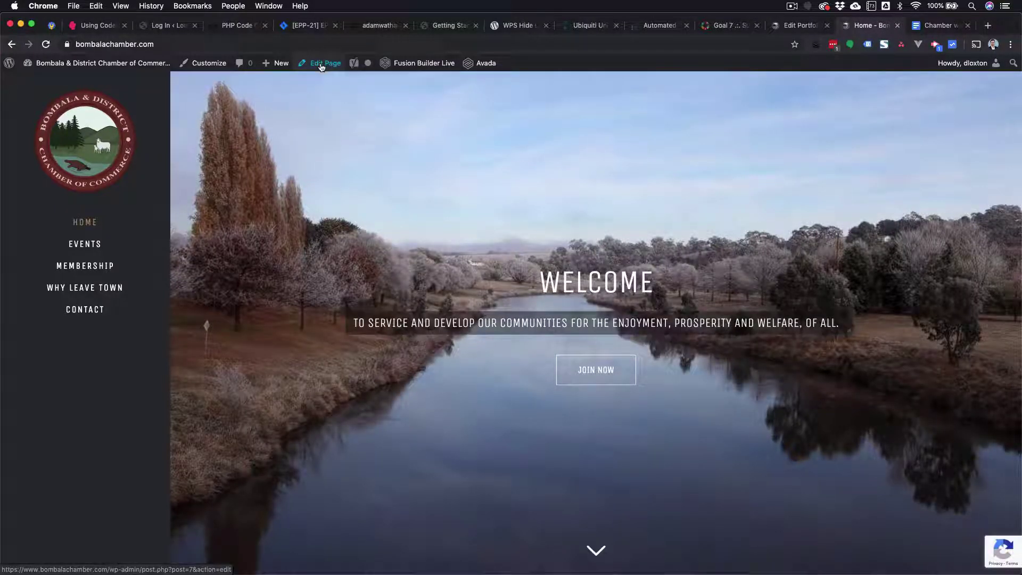
Open the Home page in the back-end Fusion Builder and scroll to the 'Our role' text block
left_click(323, 65)
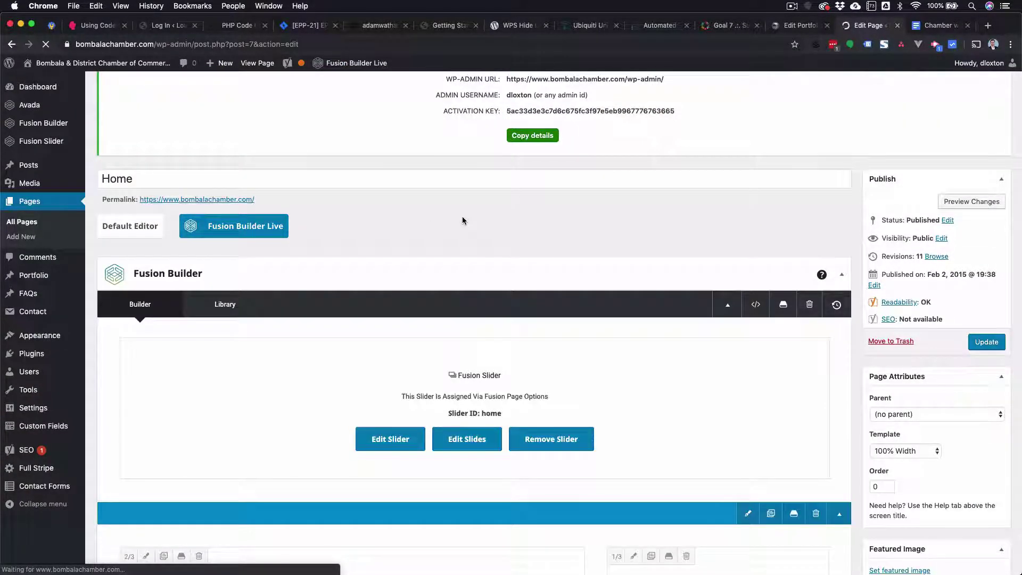
scroll(462, 221, "down", 3)
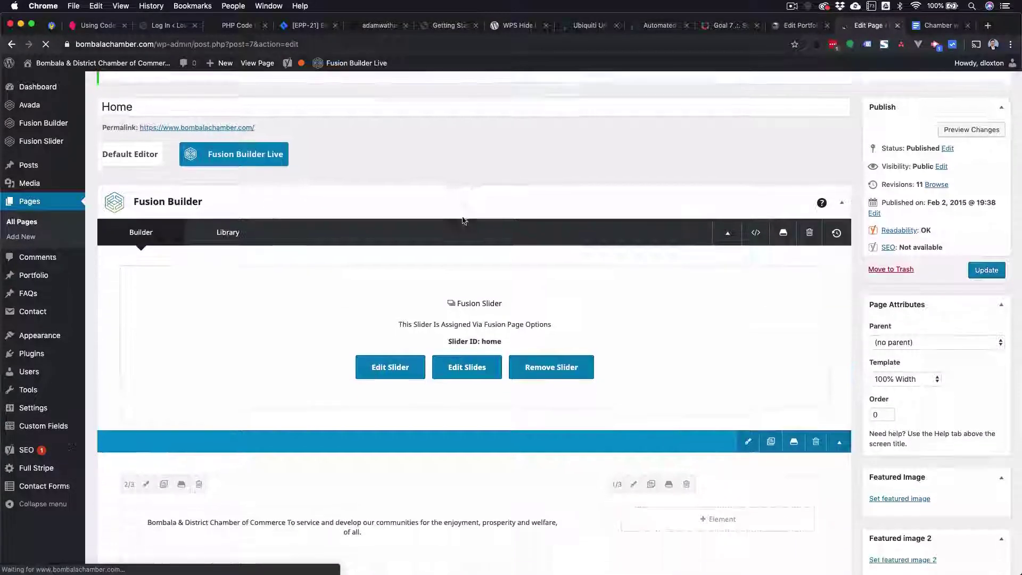
scroll(604, 249, "down", 4)
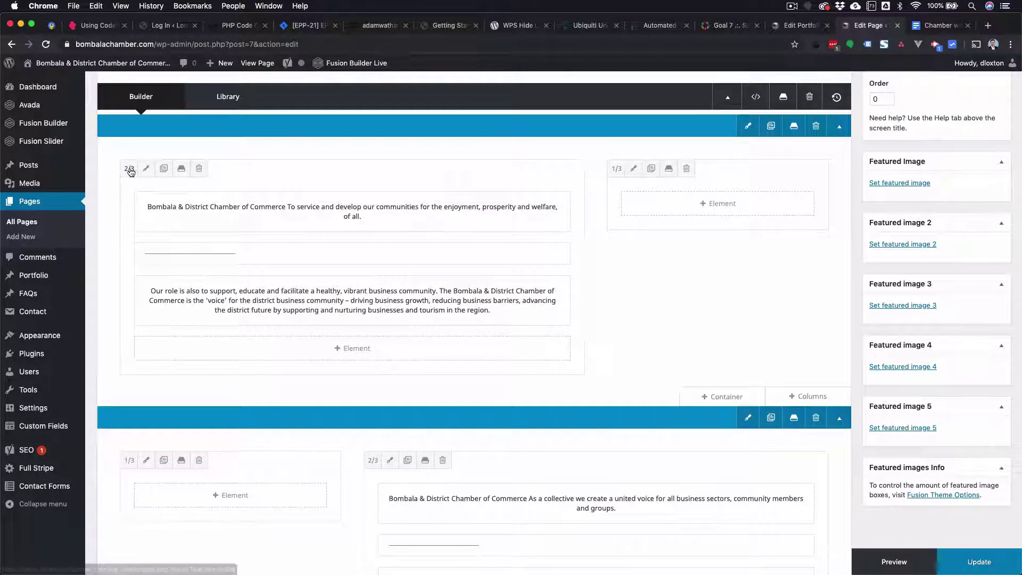
mouse_move(339, 308)
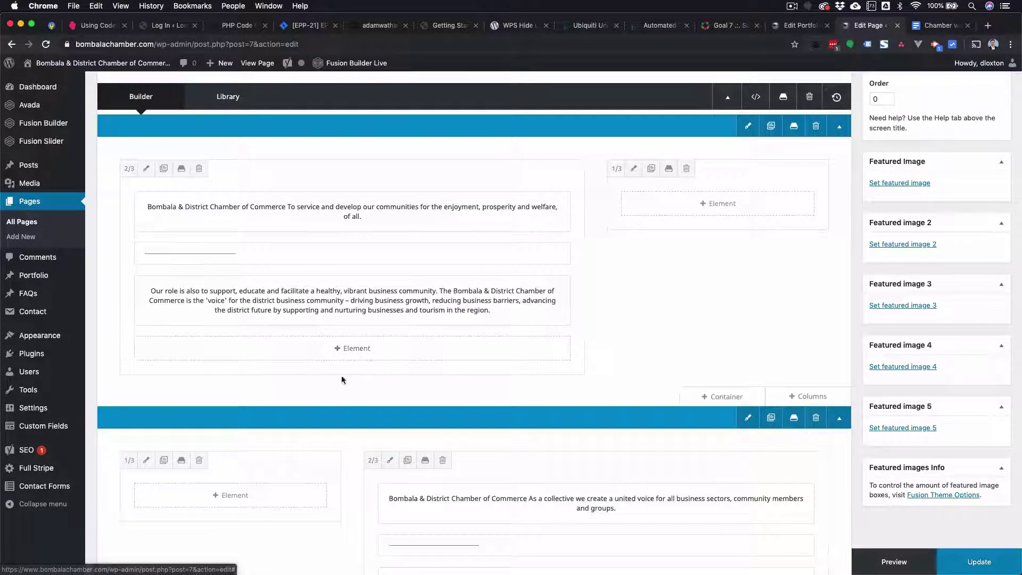
Review the 'Our role' text block's paragraph and save it unchanged
left_click(326, 303)
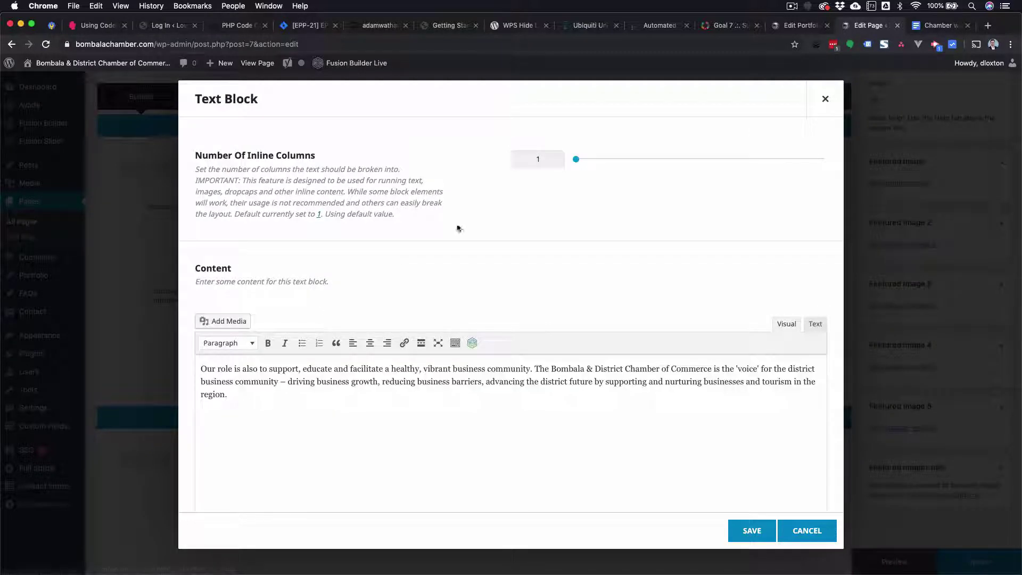
scroll(279, 334, "down", 3)
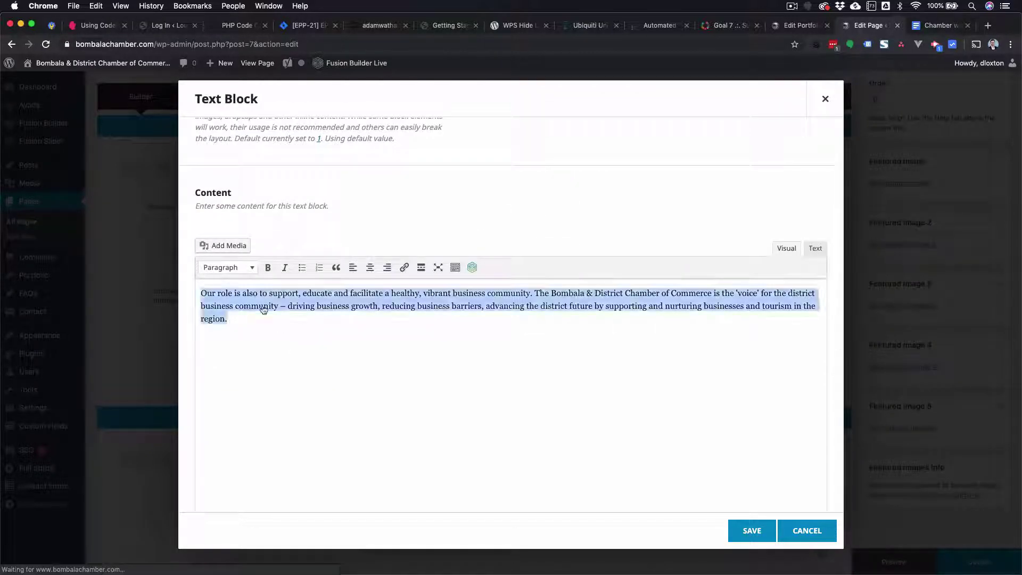
key("Right")
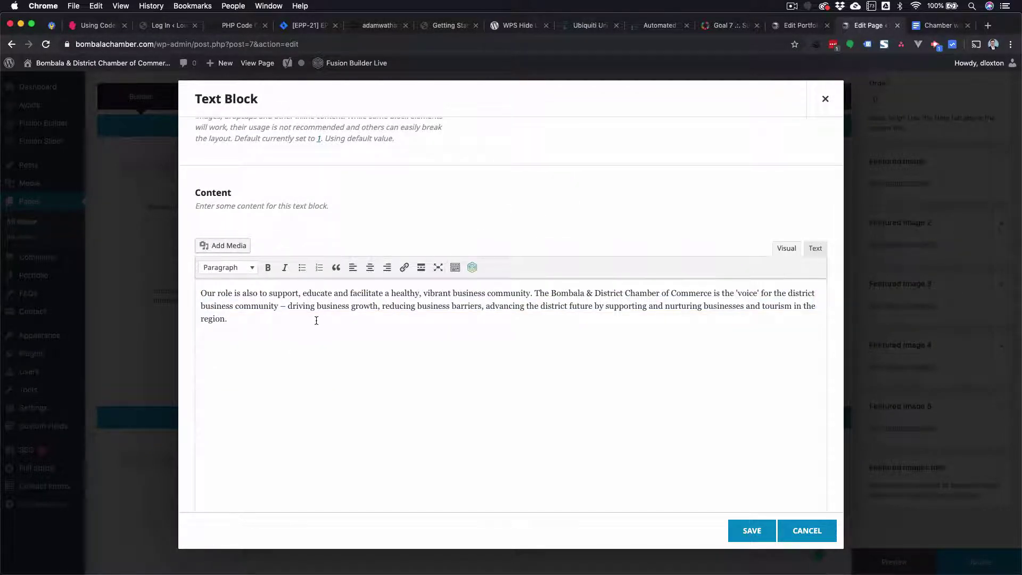
scroll(316, 320, "up", 3)
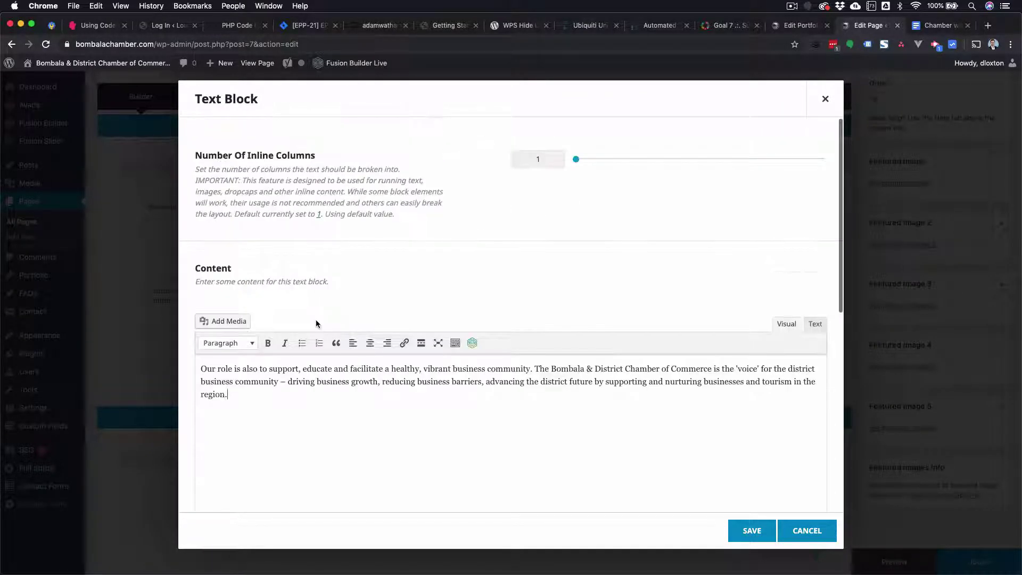
left_click(751, 531)
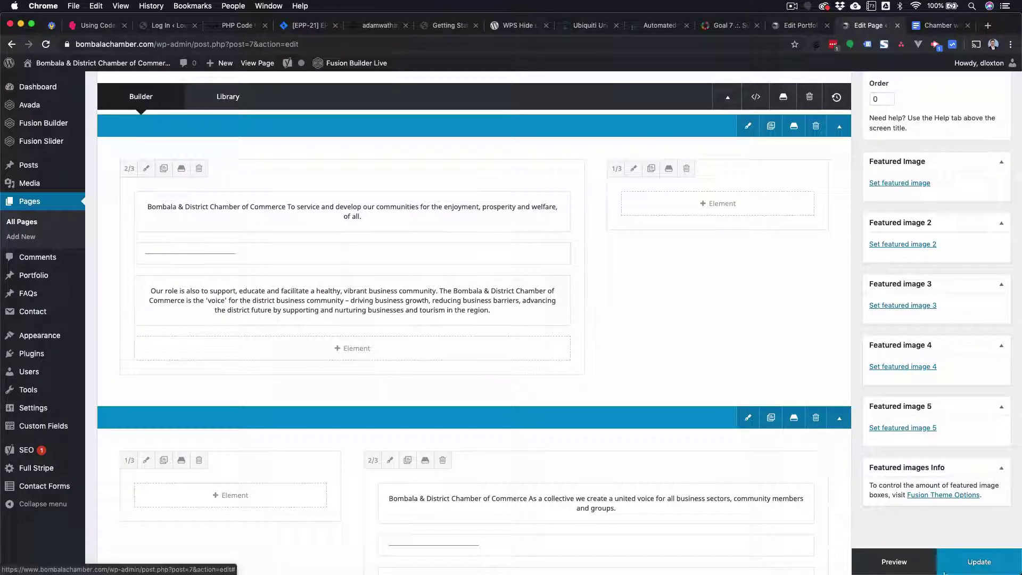
scroll(960, 346, "up", 5)
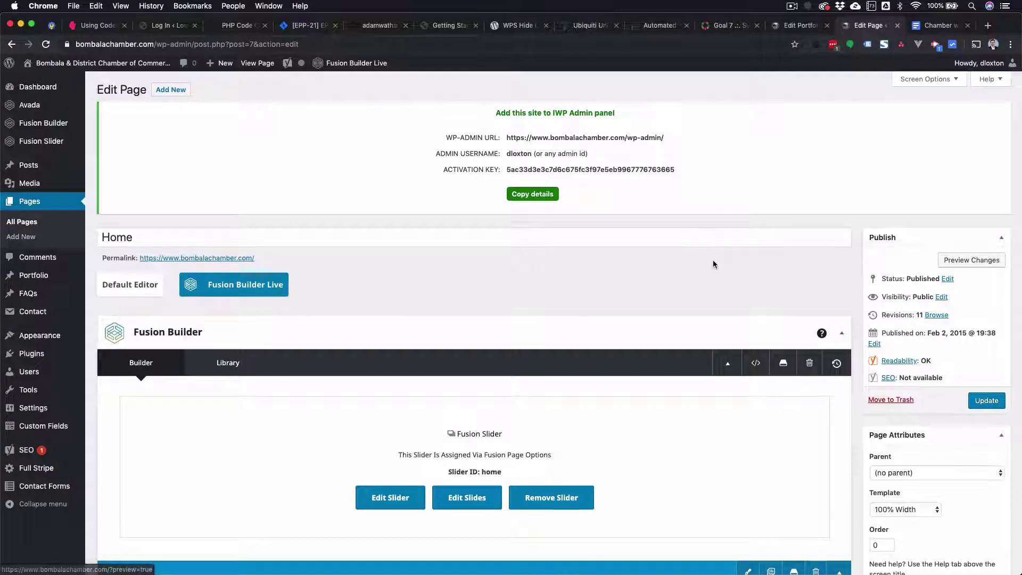
Collapse the Home page's first two content sections in the builder
scroll(714, 259, "down", 5)
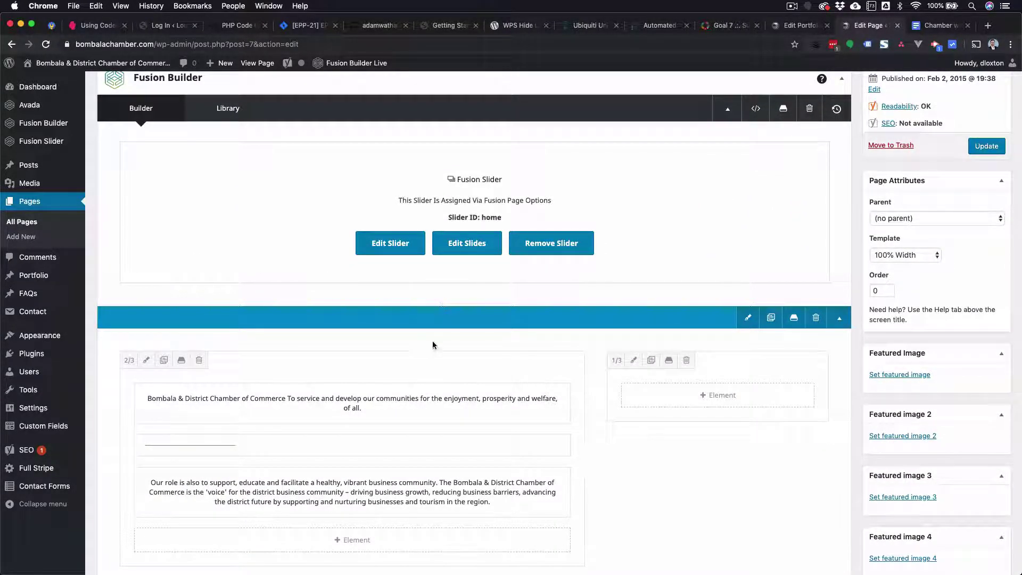
scroll(433, 345, "down", 1)
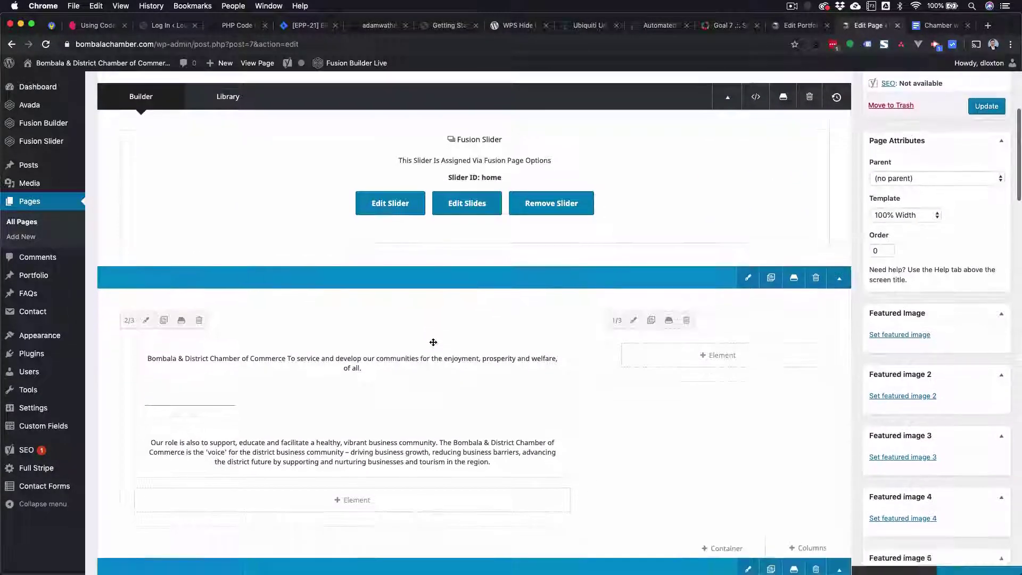
left_click(840, 279)
left_click(840, 279)
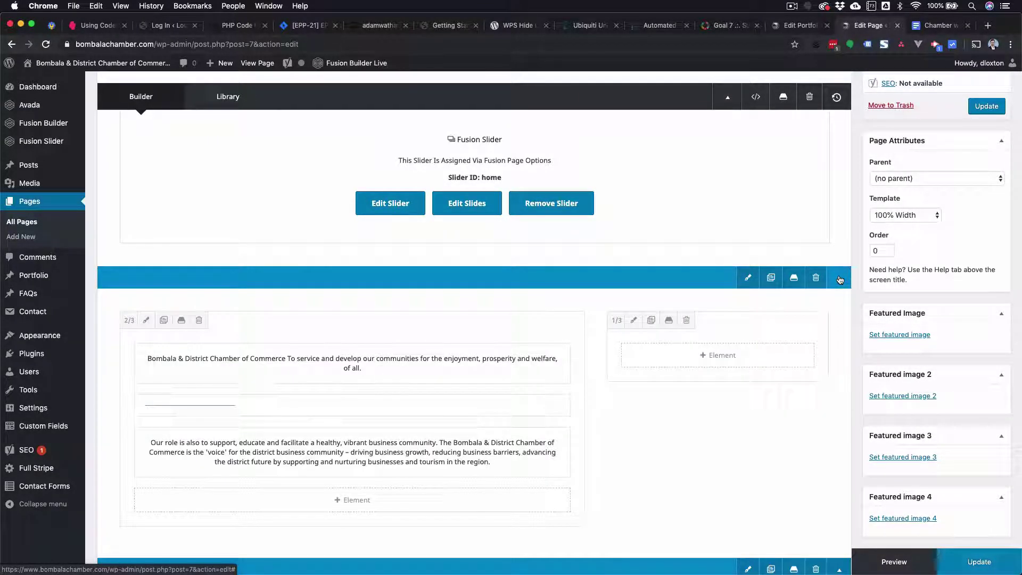
left_click(839, 279)
scroll(839, 266, "down", 2)
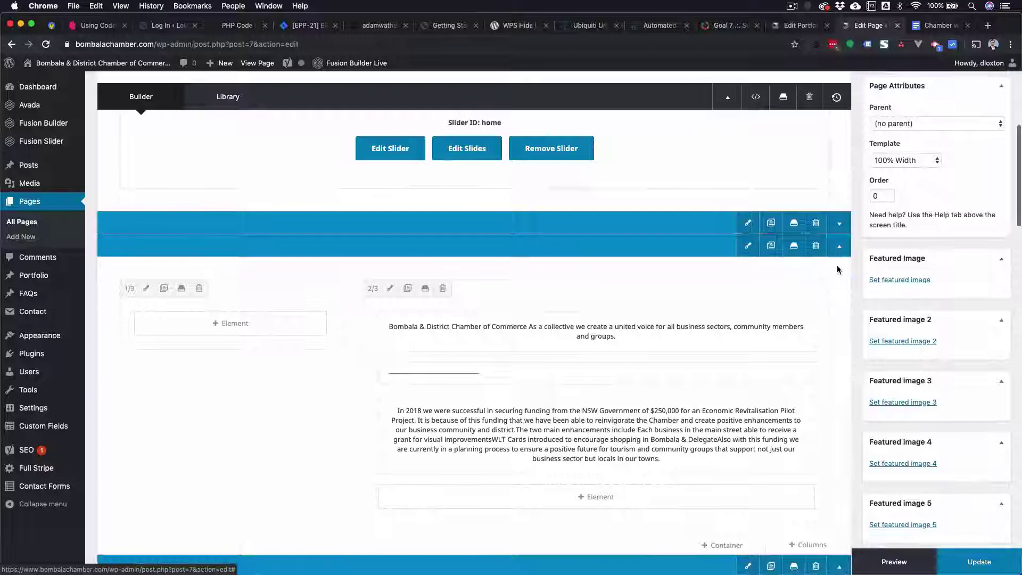
left_click(839, 252)
Scroll down to the events container with the 8th Sept community dinner and business talk
scroll(827, 351, "down", 5)
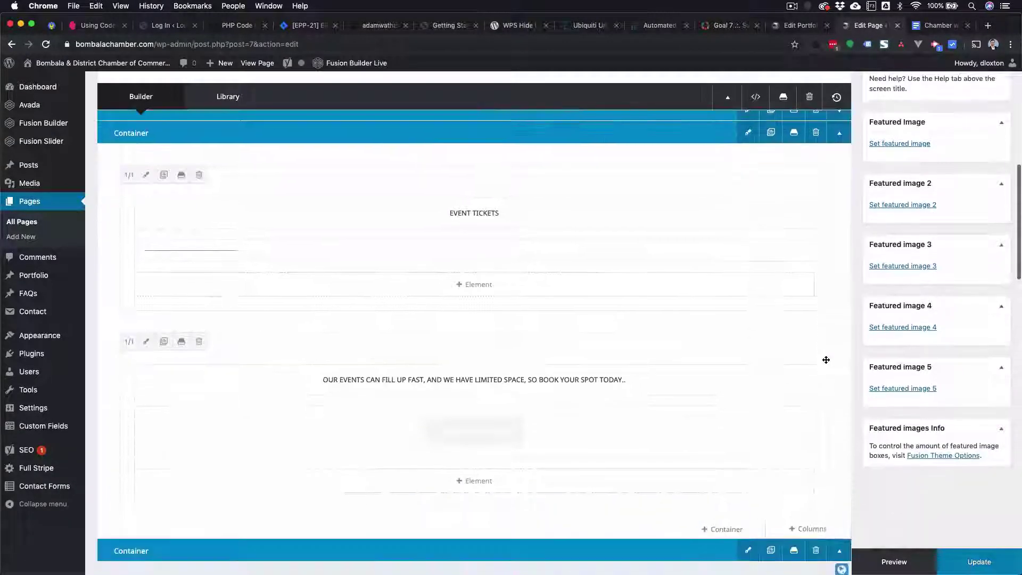
scroll(826, 358, "down", 4)
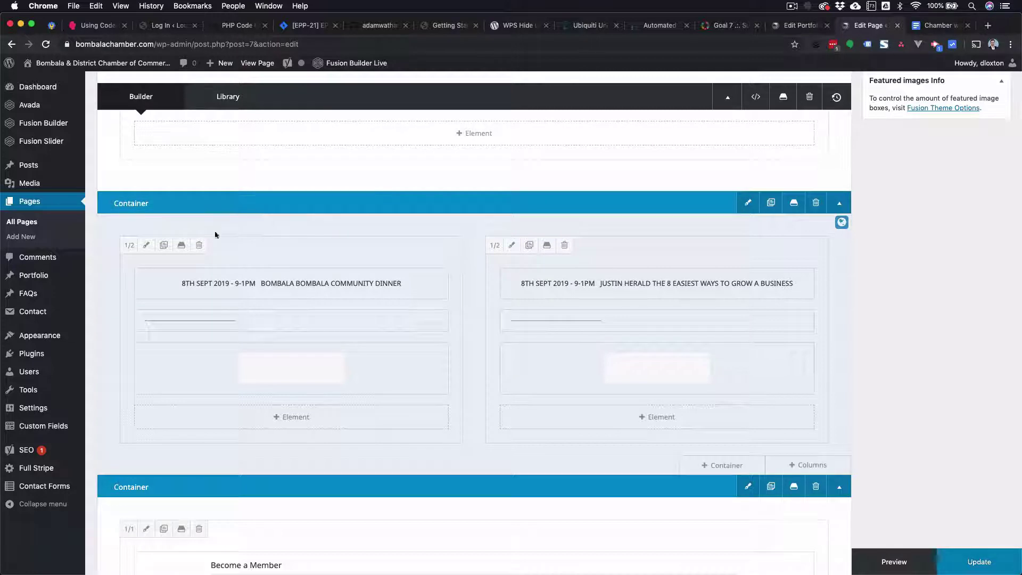
mouse_move(628, 373)
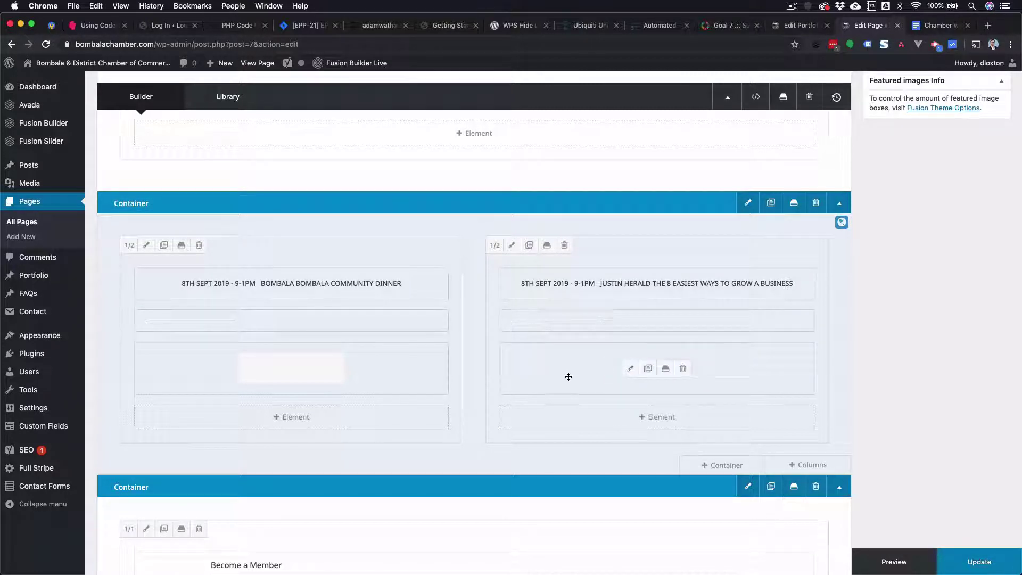
left_click(630, 369)
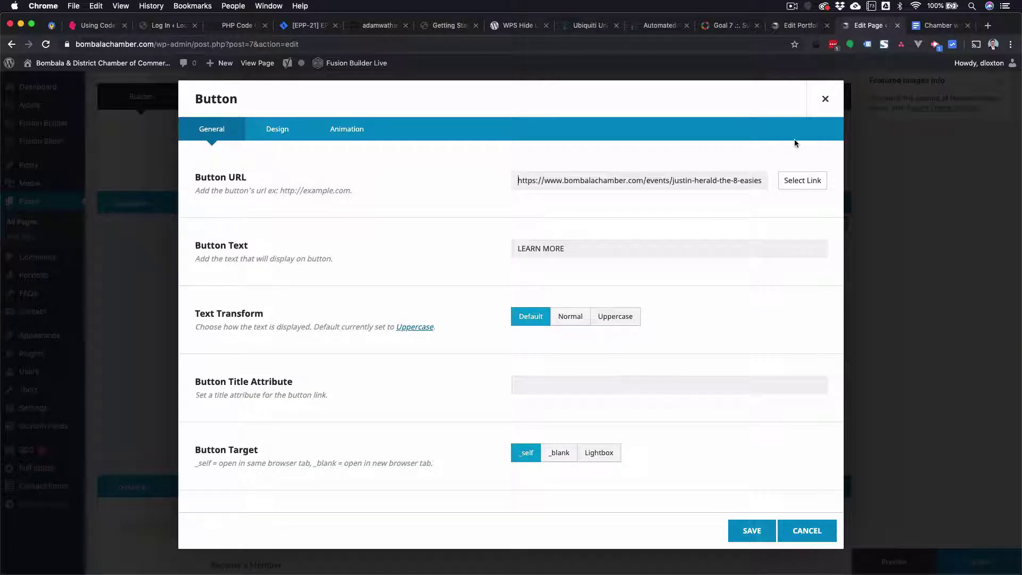
left_click(826, 100)
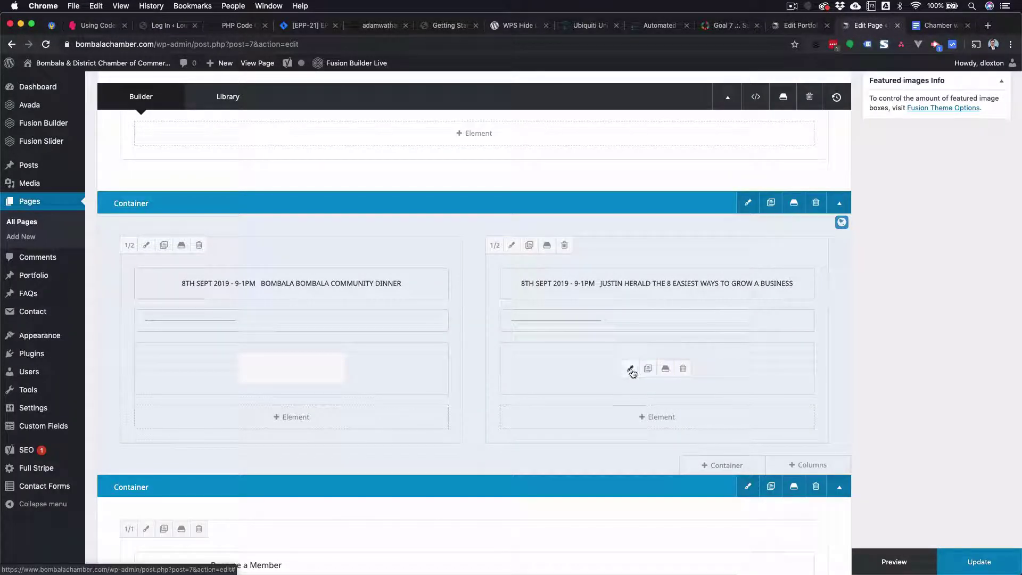
left_click(631, 369)
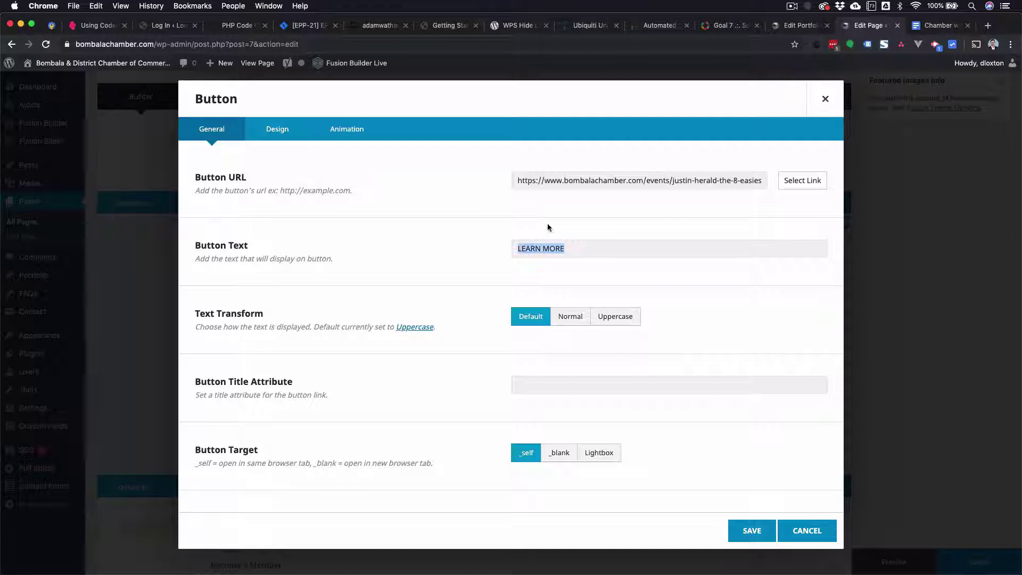
left_click_drag(525, 179, 792, 190)
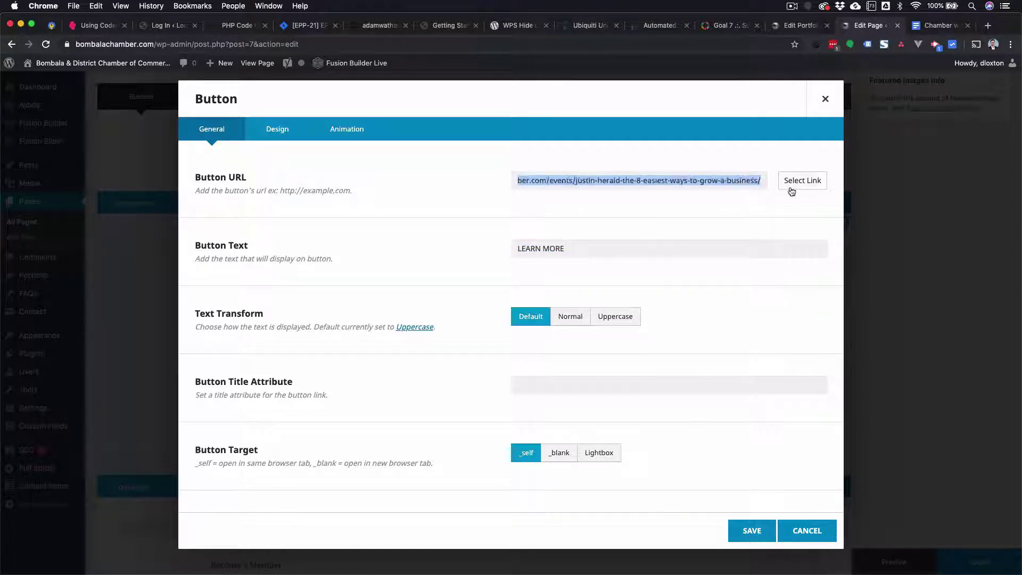
left_click(751, 202)
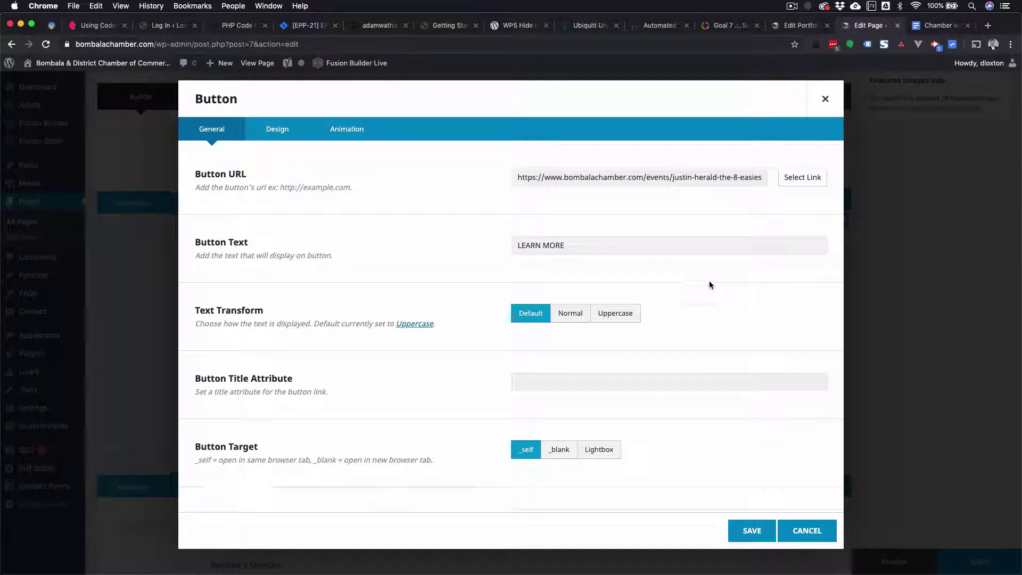
scroll(709, 285, "down", 3)
scroll(709, 284, "up", 3)
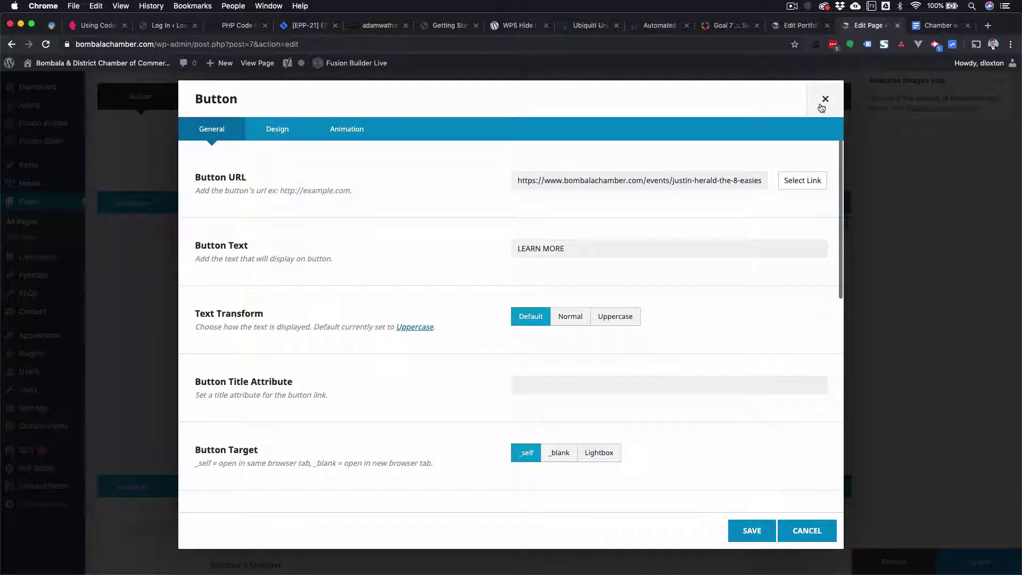
key("Escape")
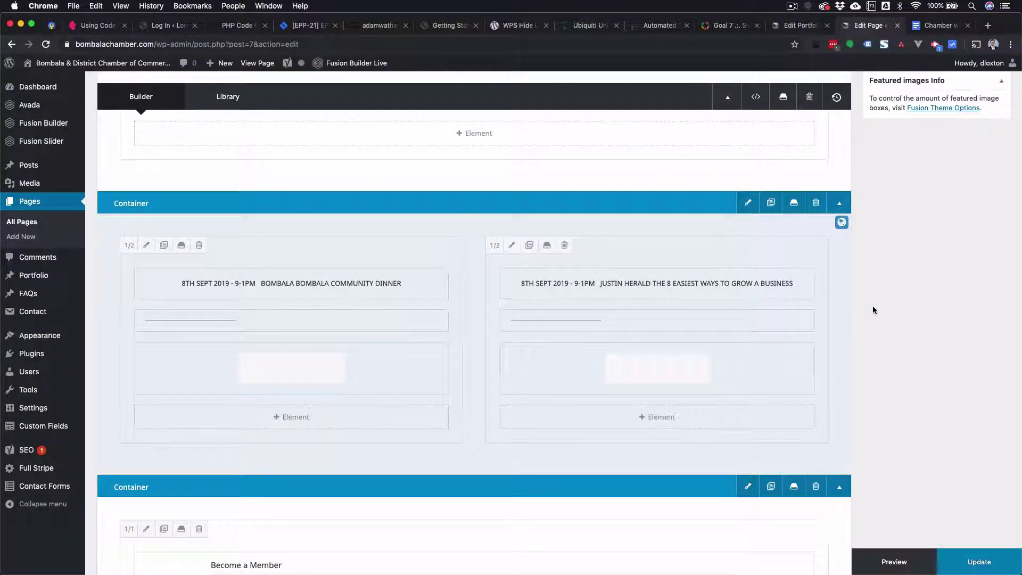
scroll(873, 306, "up", 1)
scroll(873, 308, "up", 10)
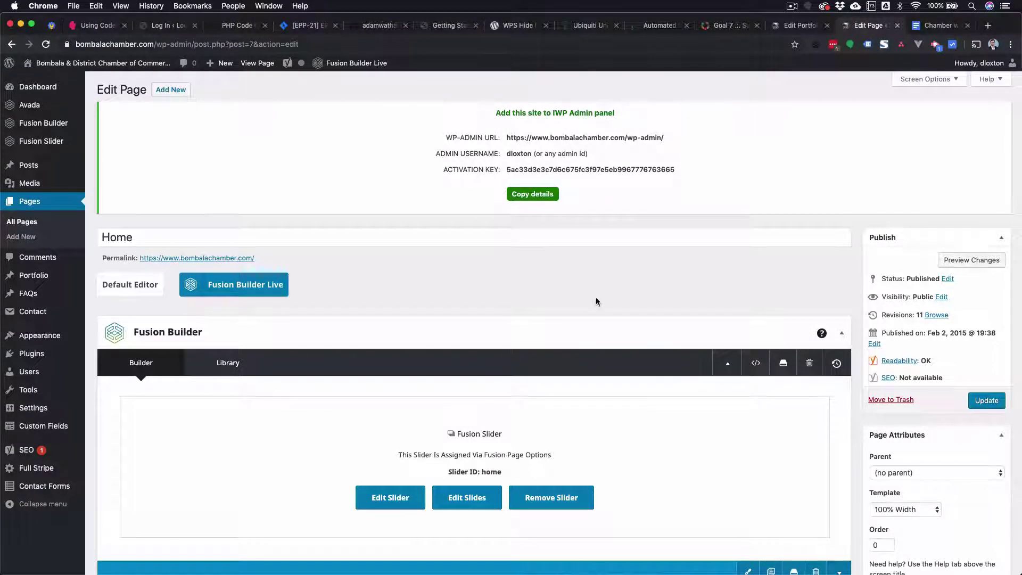
scroll(597, 302, "down", 2)
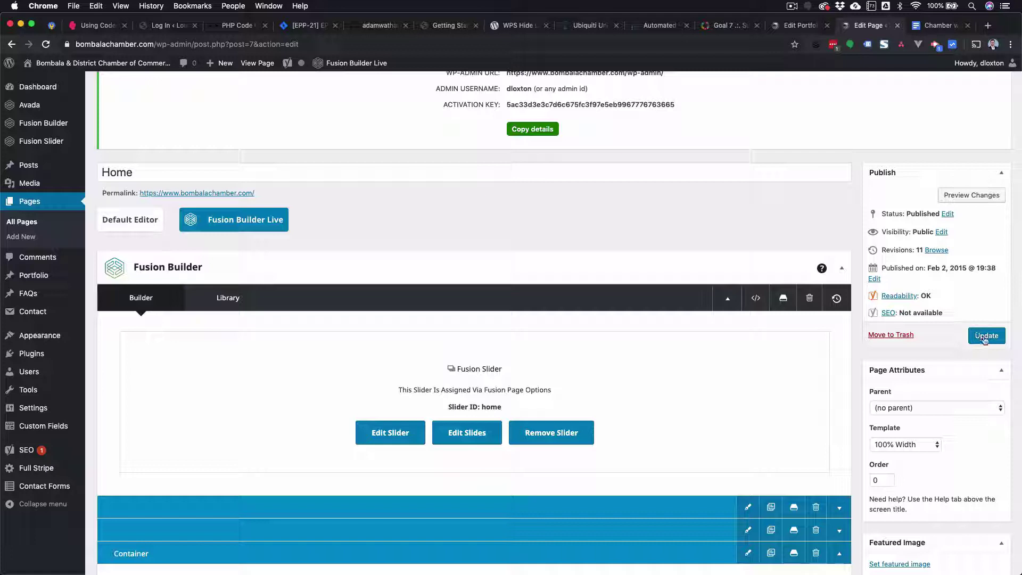
left_click(905, 444)
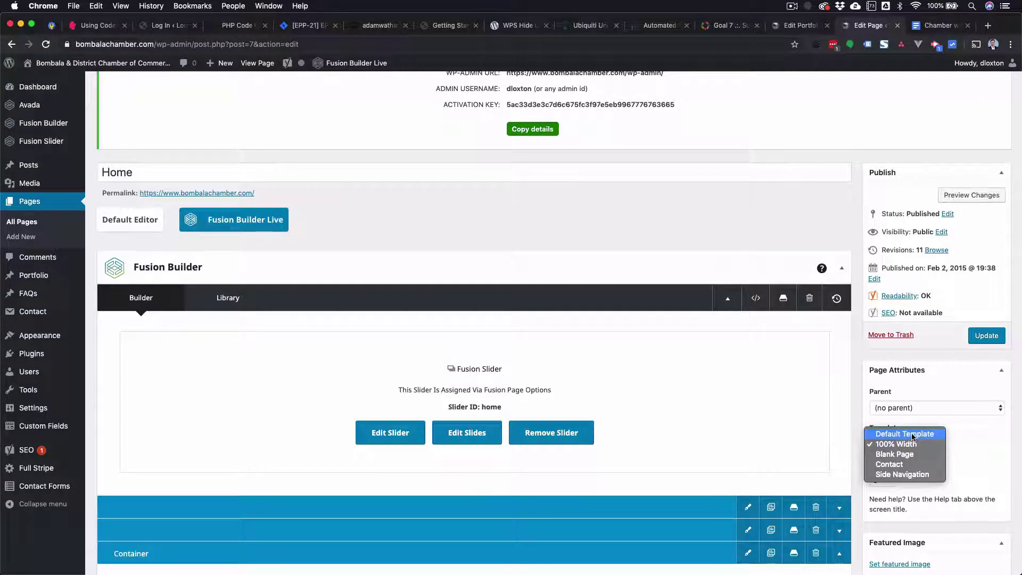
left_click(903, 446)
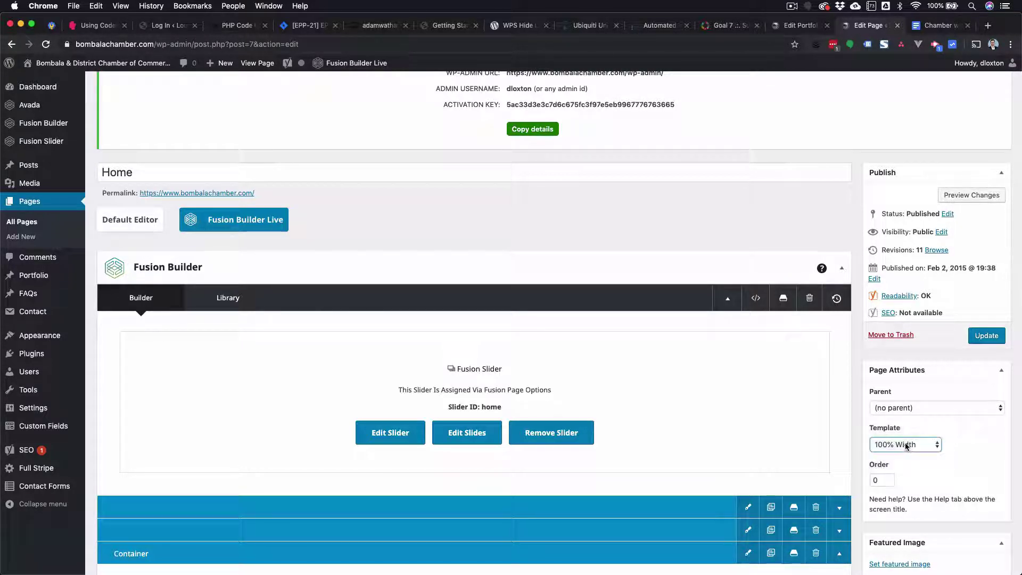
scroll(978, 450, "down", 10)
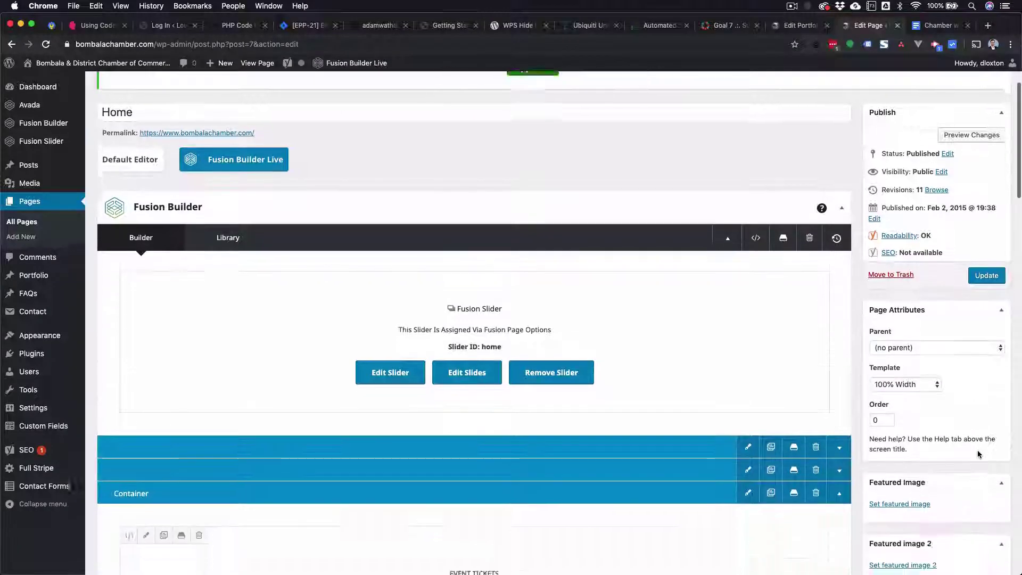
scroll(978, 449, "down", 20)
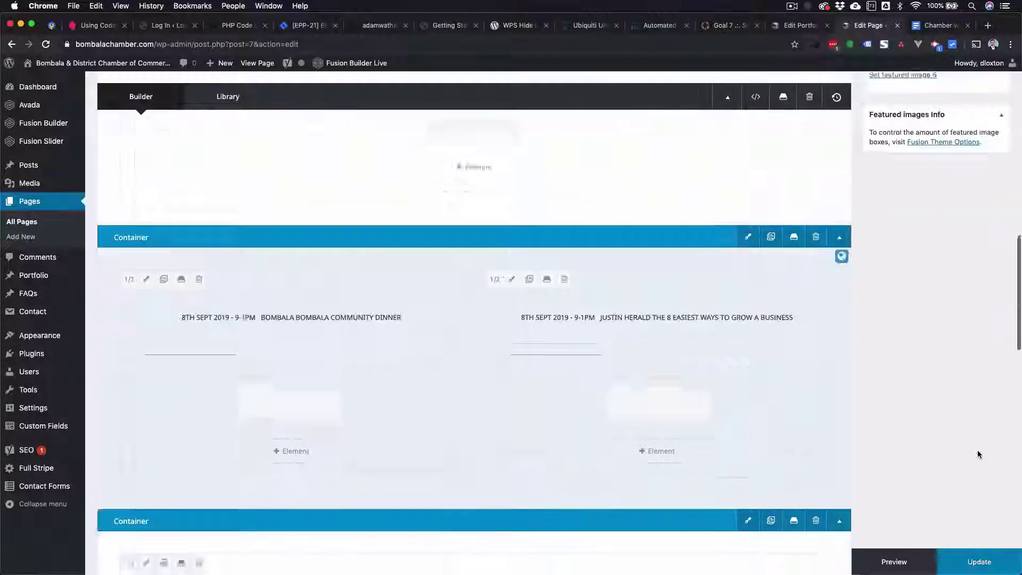
scroll(978, 450, "down", 13)
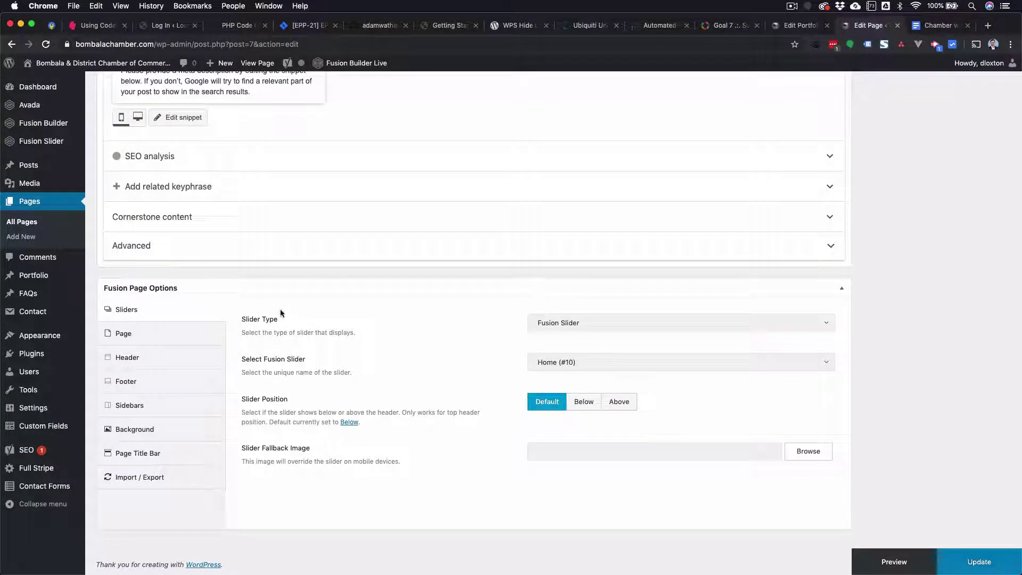
left_click(123, 333)
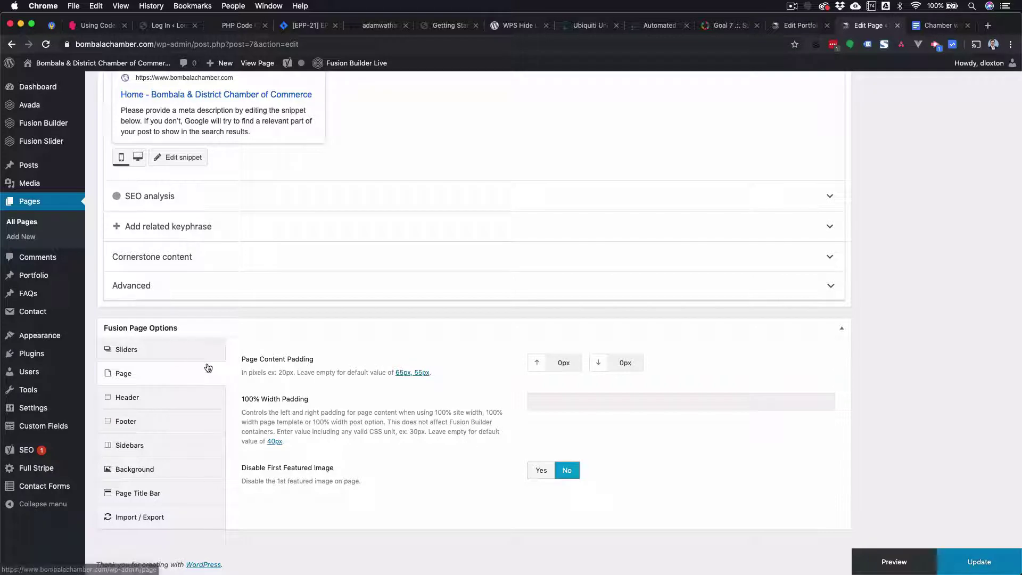
left_click(131, 397)
scroll(400, 417, "down", 3)
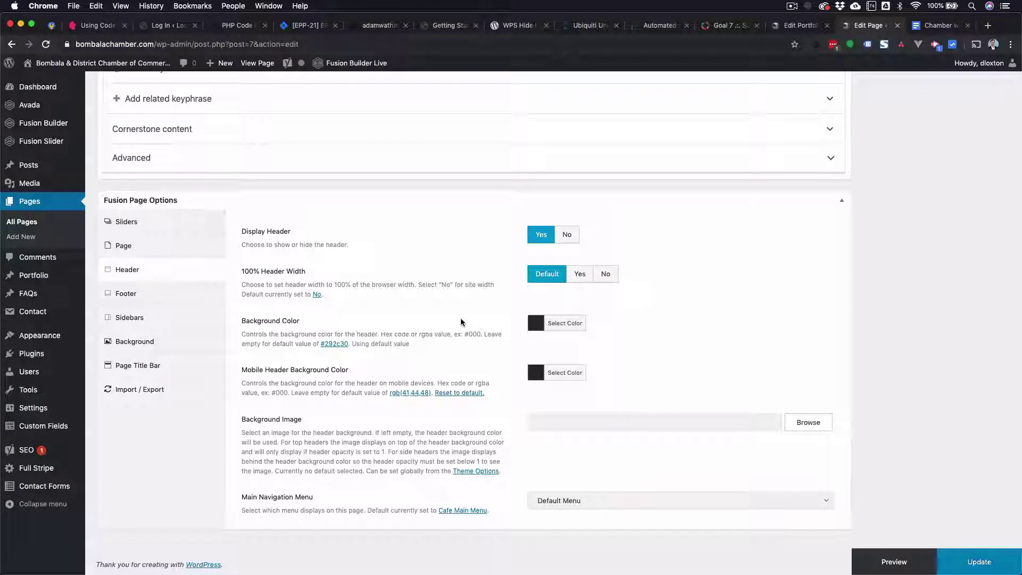
scroll(461, 322, "up", 15)
scroll(461, 320, "up", 2)
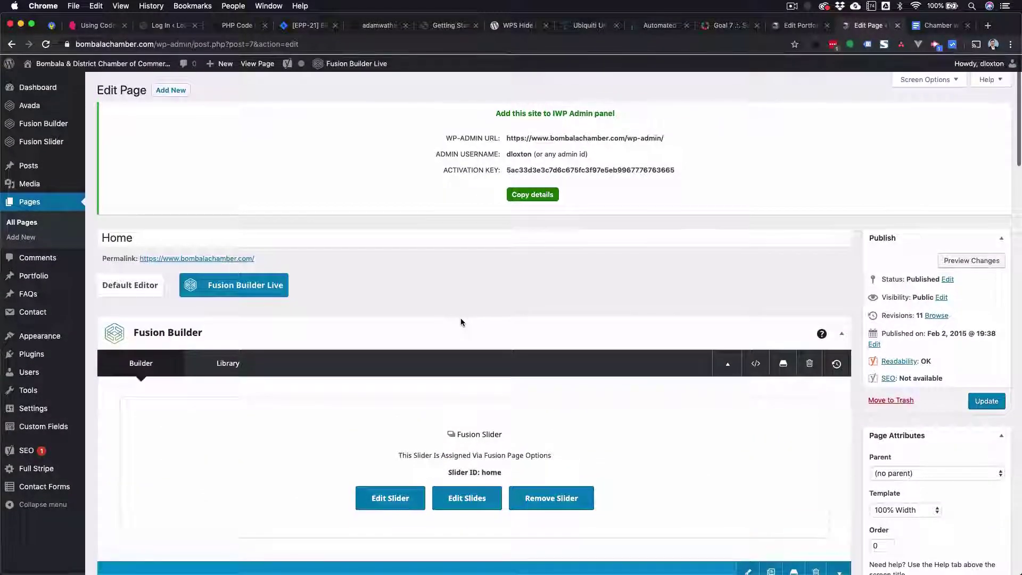